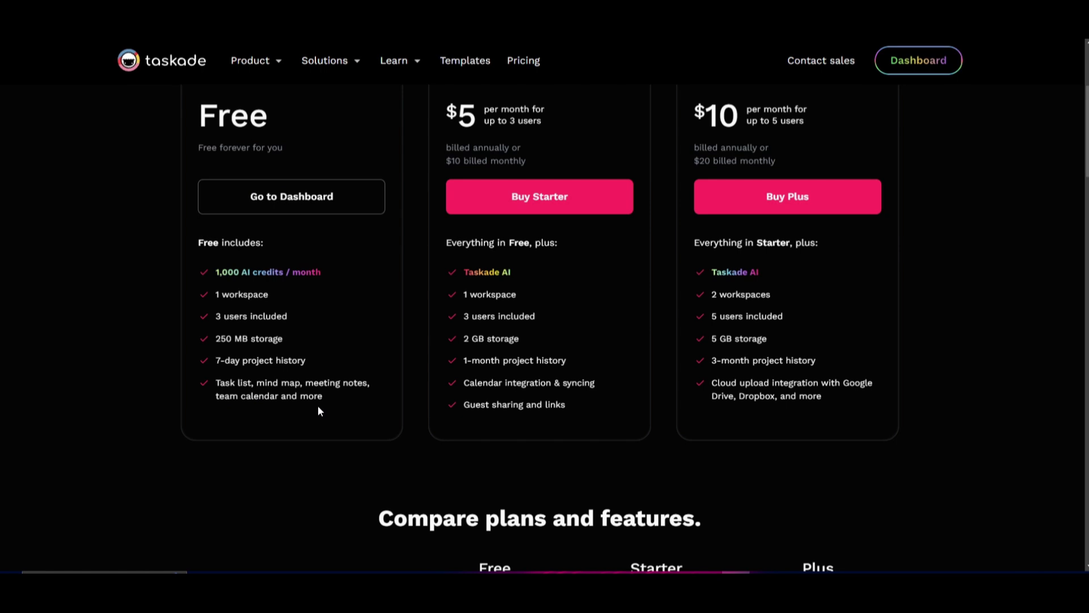
Compare the Taskade pricing plans for Personal & Family with those for Teams & Business
{"action": "scroll", "coordinate": [318, 405], "scroll_direction": "up", "scroll_amount": 2}
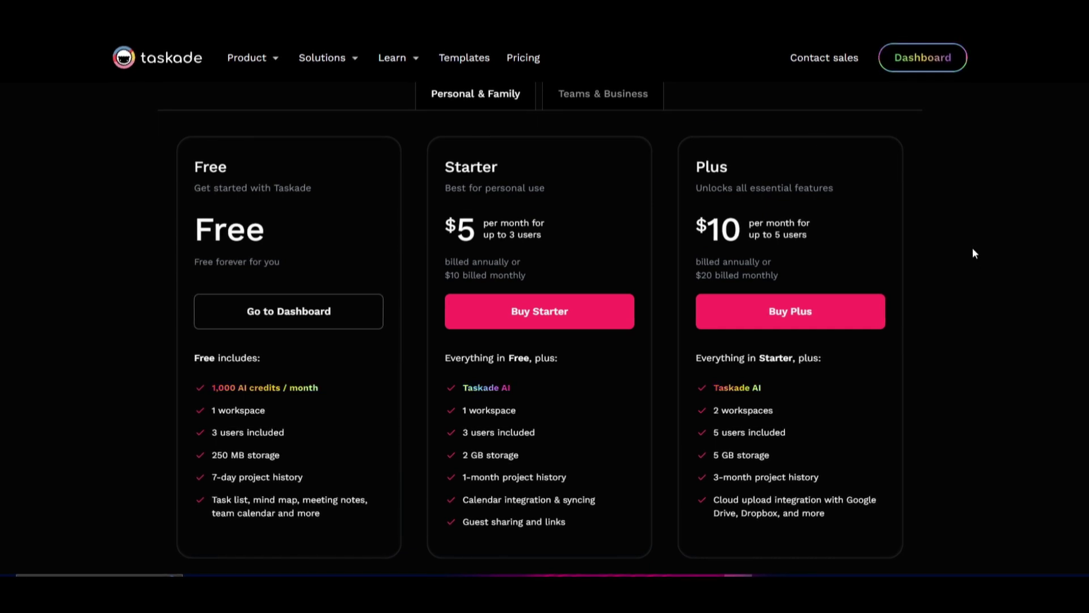
{"action": "scroll", "coordinate": [1051, 282], "scroll_direction": "up", "scroll_amount": 2}
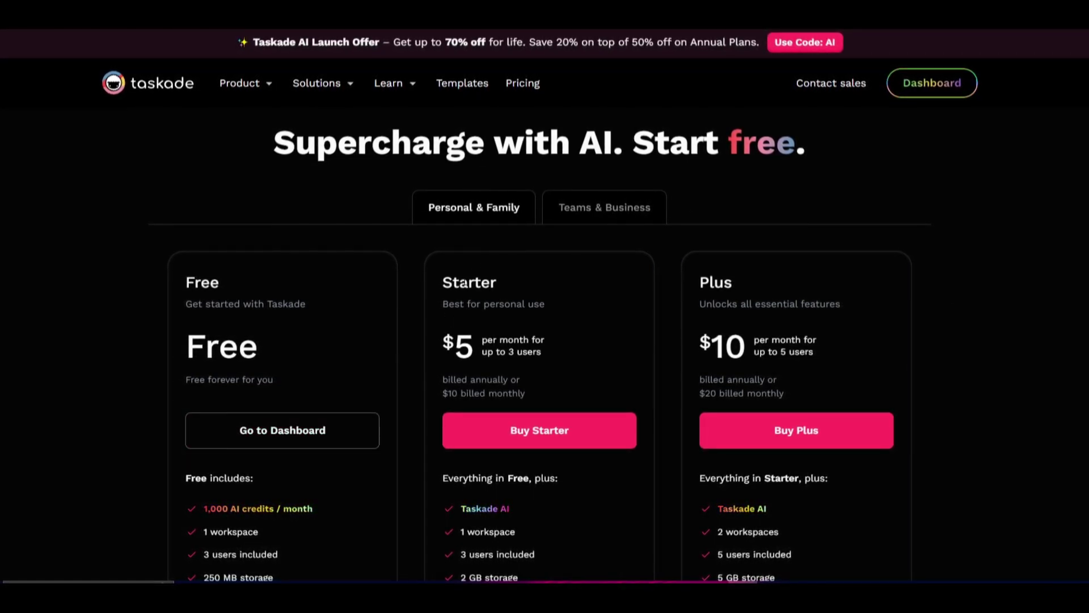
{"action": "left_click", "coordinate": [621, 212]}
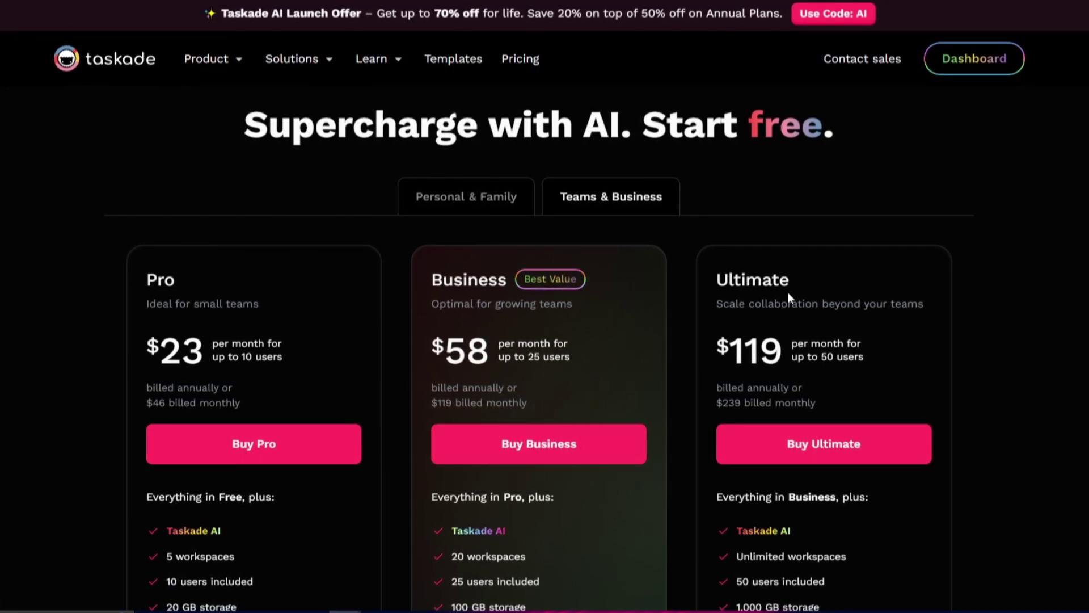
{"action": "scroll", "coordinate": [69, 185], "scroll_direction": "down", "scroll_amount": 1}
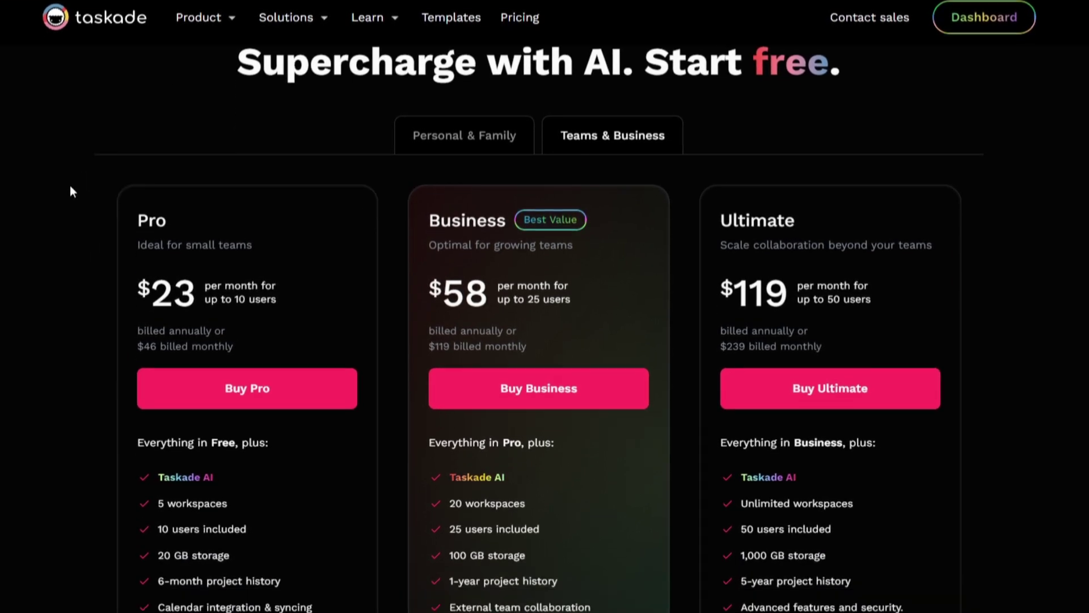
{"action": "scroll", "coordinate": [80, 371], "scroll_direction": "down", "scroll_amount": 3}
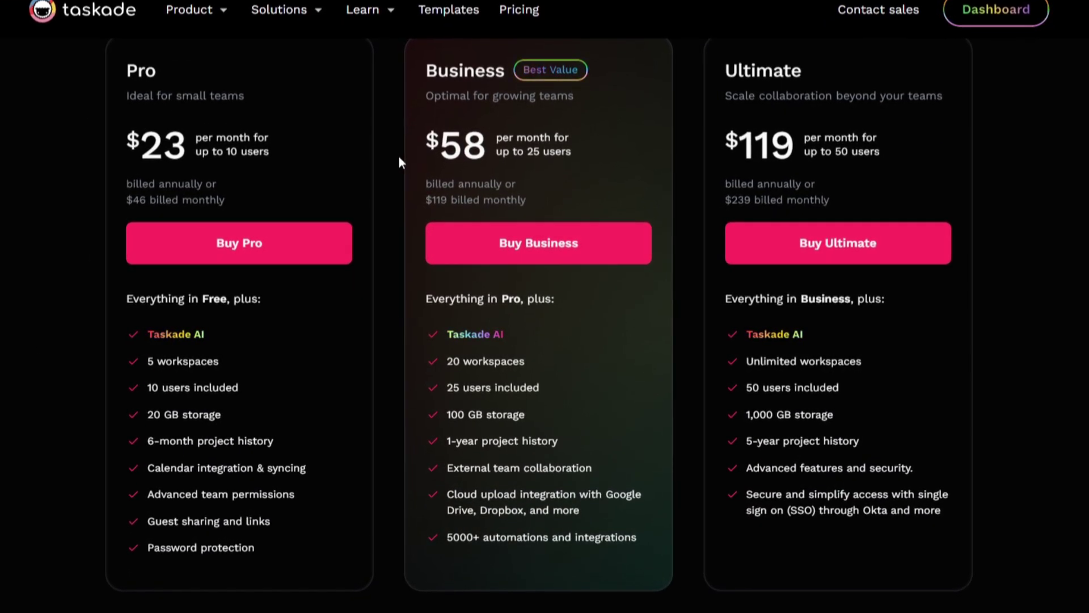
{"action": "scroll", "coordinate": [399, 158], "scroll_direction": "up", "scroll_amount": 4}
{"action": "left_click", "coordinate": [470, 208]}
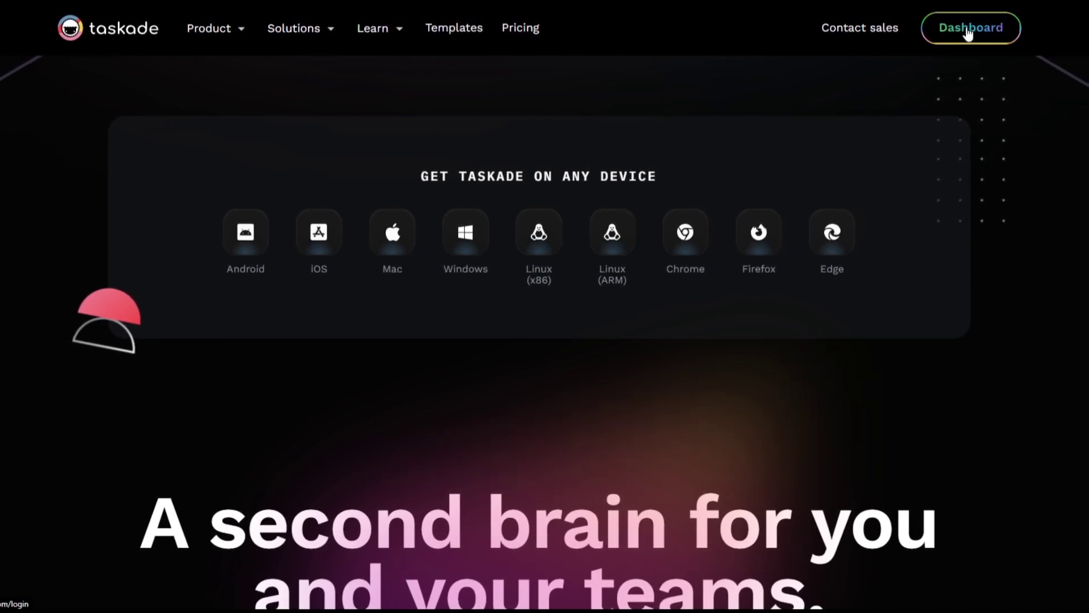
Examine the homepage's supported devices and the Automate 700+ Tasks feature section
{"action": "scroll", "coordinate": [879, 117], "scroll_direction": "down", "scroll_amount": 2}
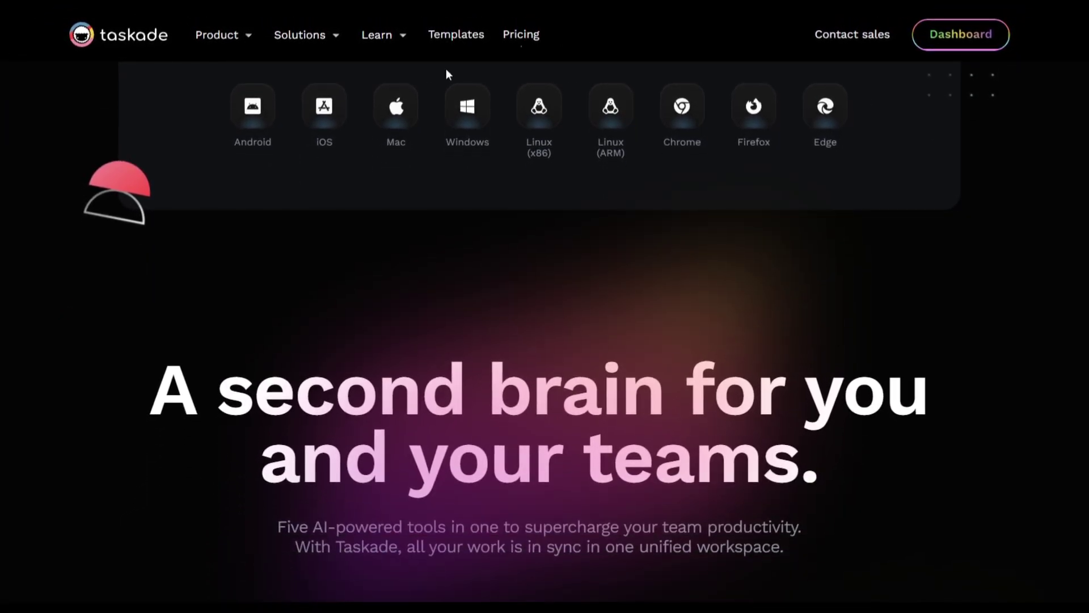
{"action": "scroll", "coordinate": [477, 119], "scroll_direction": "up", "scroll_amount": 2}
{"action": "scroll", "coordinate": [612, 238], "scroll_direction": "down", "scroll_amount": 1}
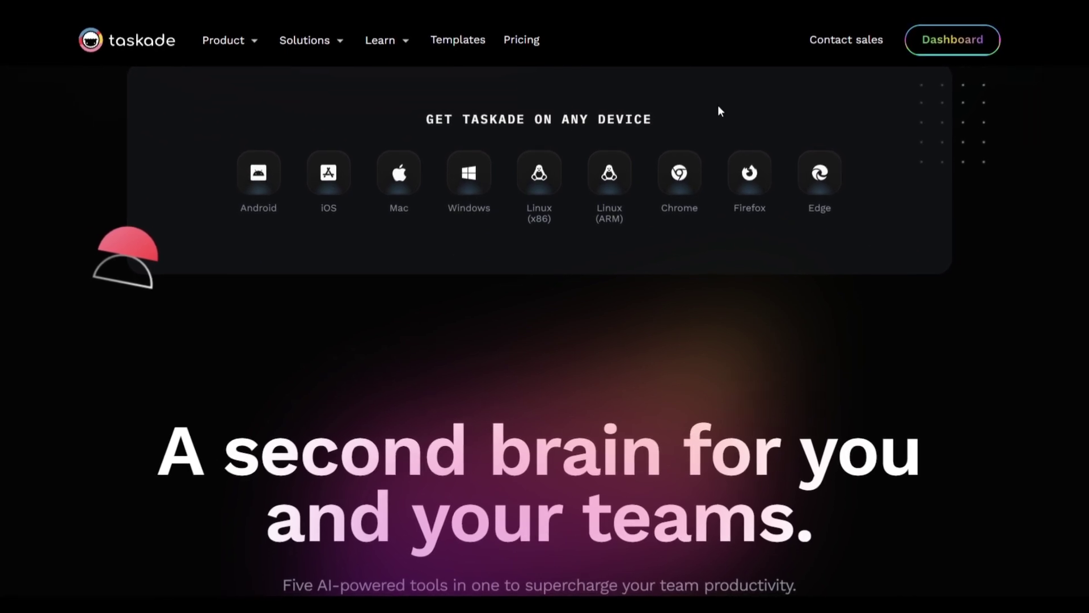
{"action": "scroll", "coordinate": [573, 215], "scroll_direction": "down", "scroll_amount": 5}
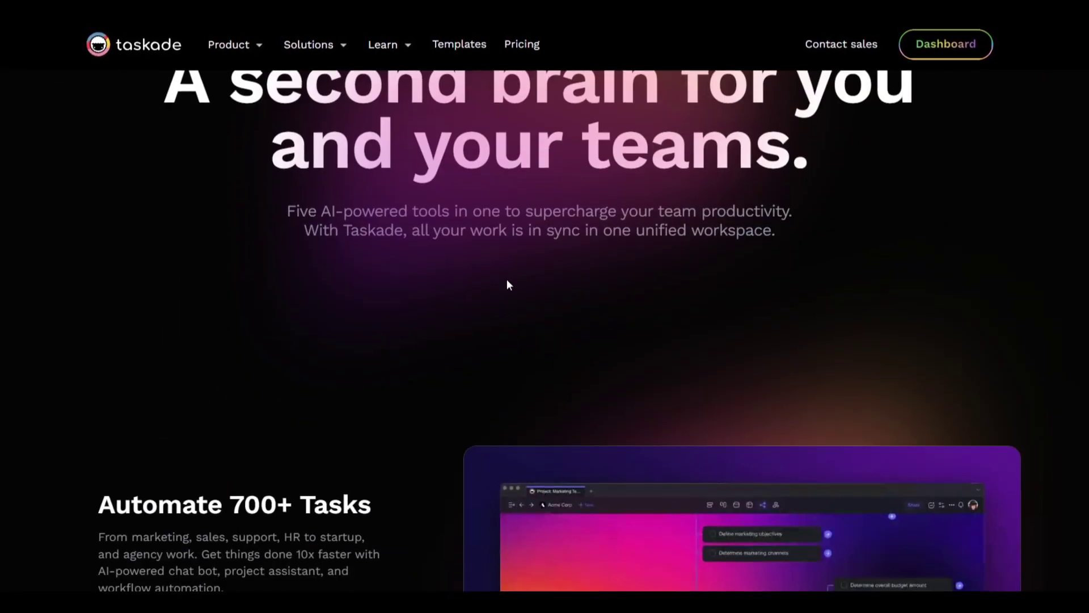
{"action": "scroll", "coordinate": [506, 280], "scroll_direction": "down", "scroll_amount": 6}
{"action": "scroll", "coordinate": [624, 153], "scroll_direction": "up", "scroll_amount": 1}
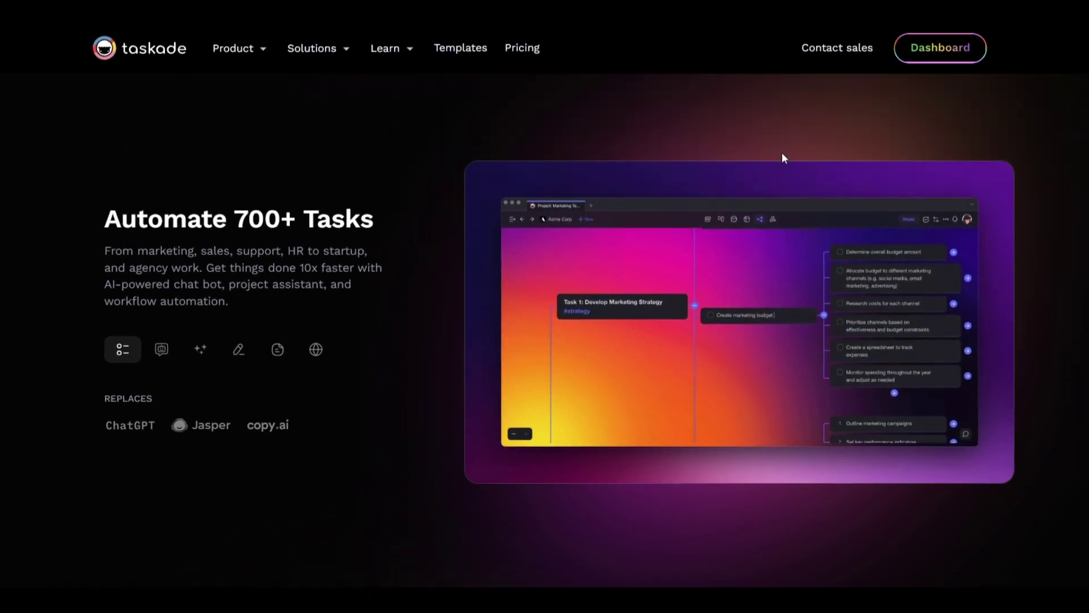
{"action": "scroll", "coordinate": [737, 176], "scroll_direction": "up", "scroll_amount": 1}
{"action": "scroll", "coordinate": [646, 238], "scroll_direction": "down", "scroll_amount": 2}
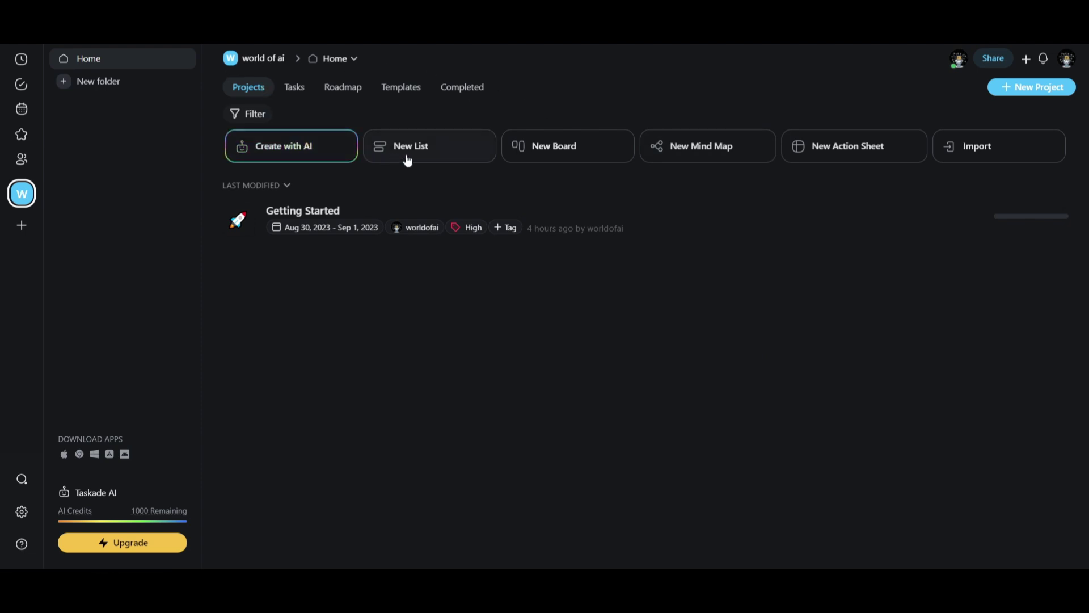
{"action": "left_click", "coordinate": [265, 156]}
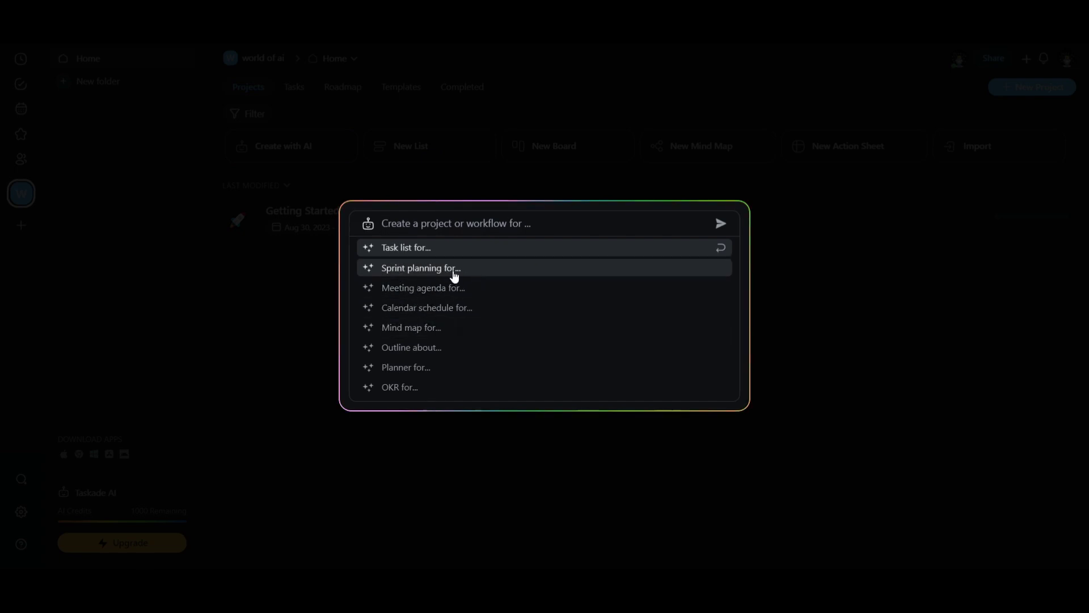
{"action": "left_click_drag", "start_coordinate": [454, 273], "coordinate": [492, 291]}
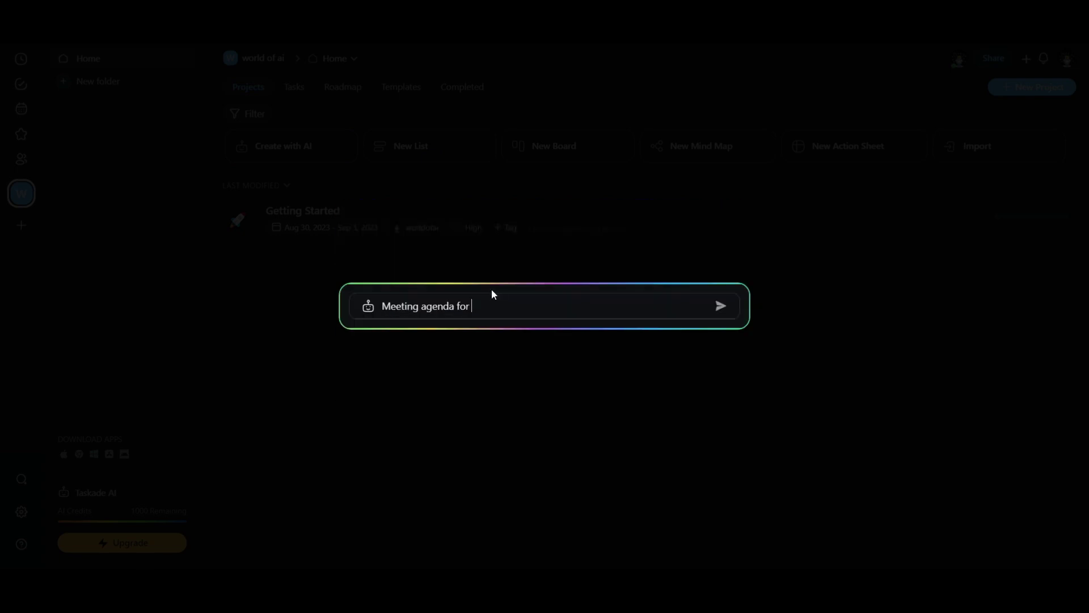
{"action": "left_click", "coordinate": [818, 229]}
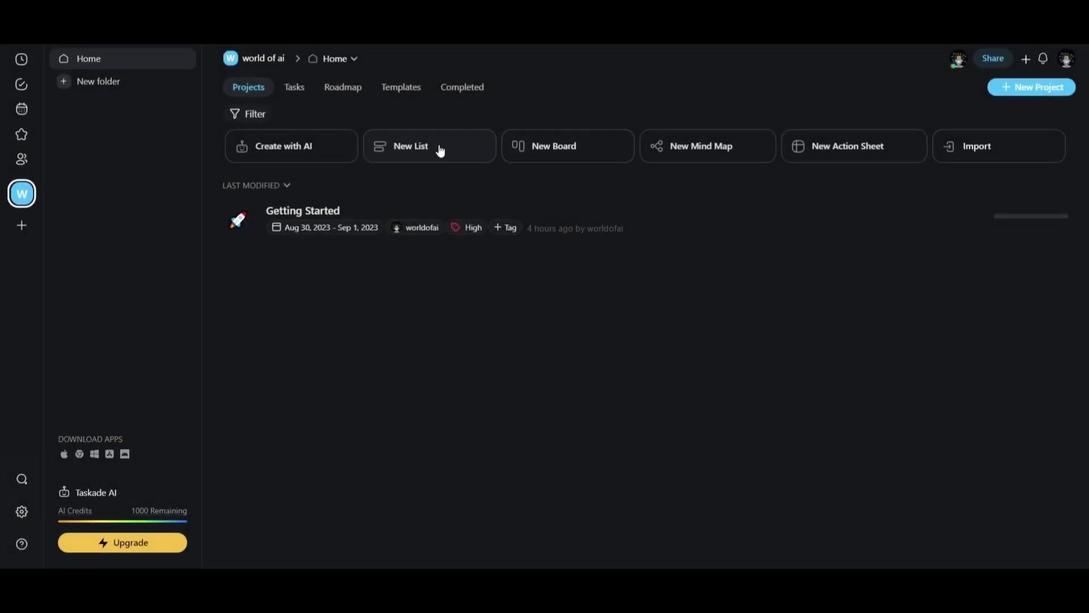
Create a blank list project and return to the workspace home
{"action": "left_click", "coordinate": [440, 148]}
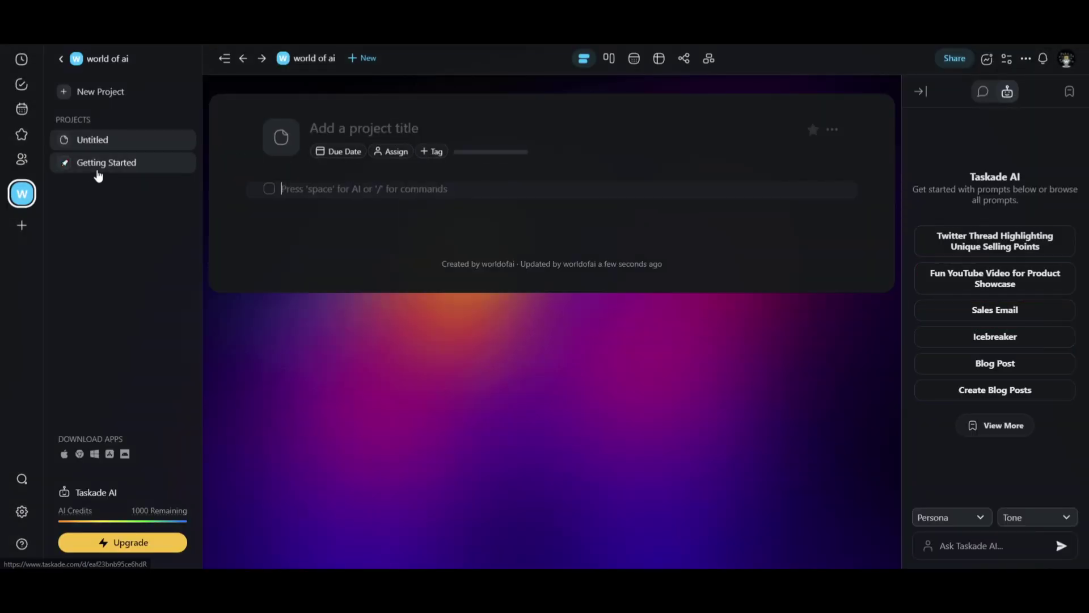
{"action": "right_click", "coordinate": [151, 142]}
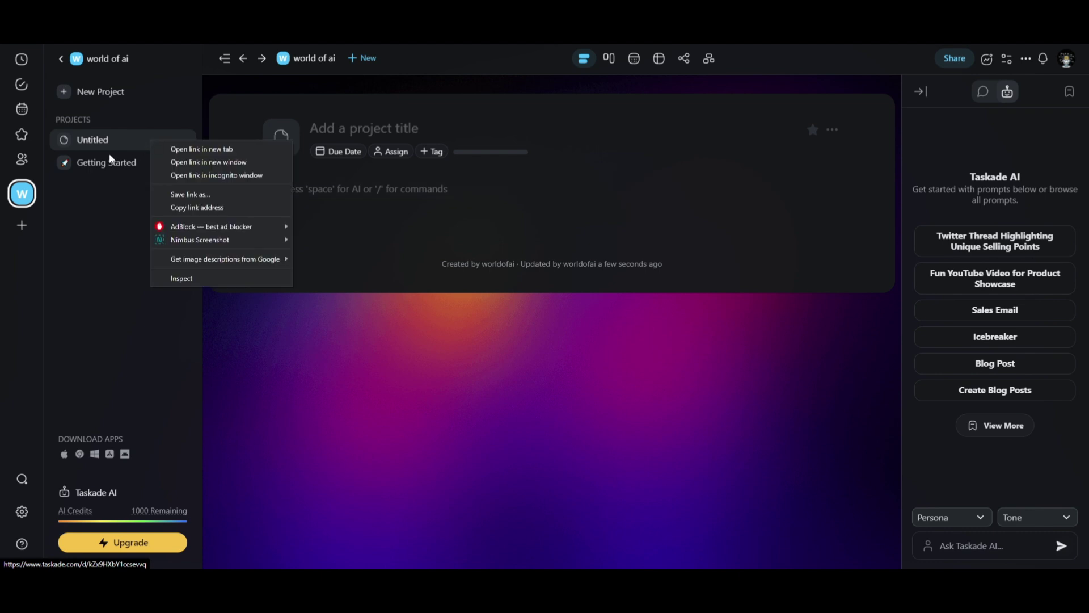
{"action": "left_click", "coordinate": [85, 214]}
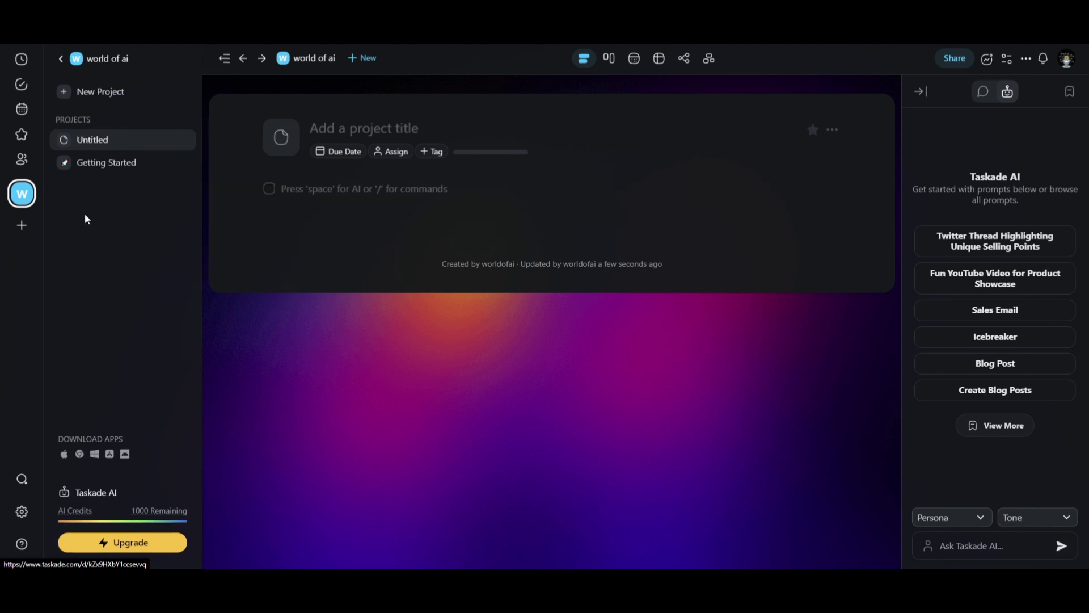
{"action": "left_click", "coordinate": [59, 63]}
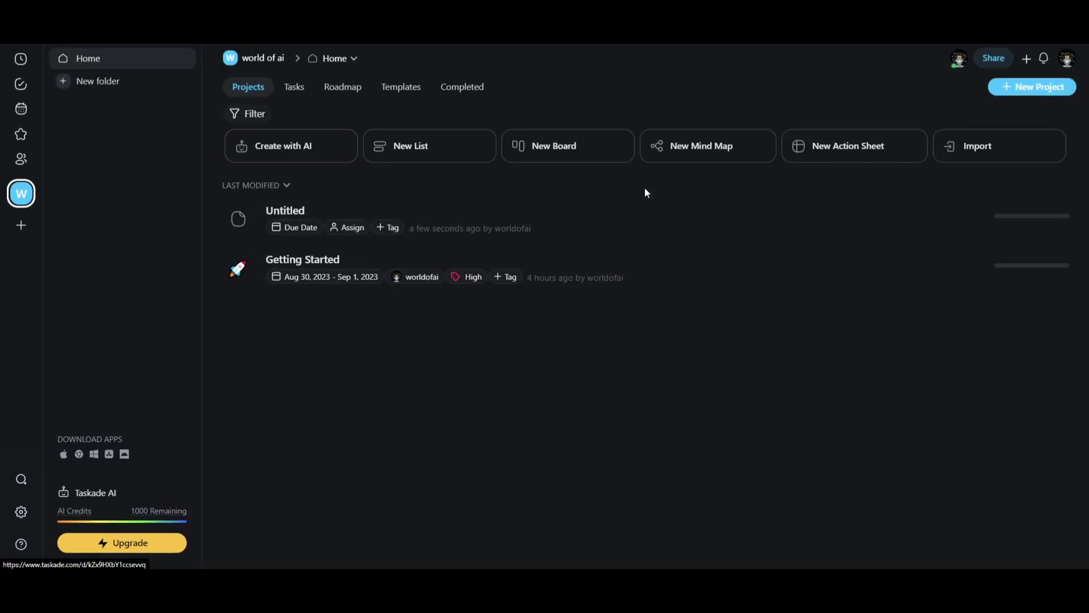
Delete the untitled list project from the workspace
{"action": "left_click", "coordinate": [1057, 221]}
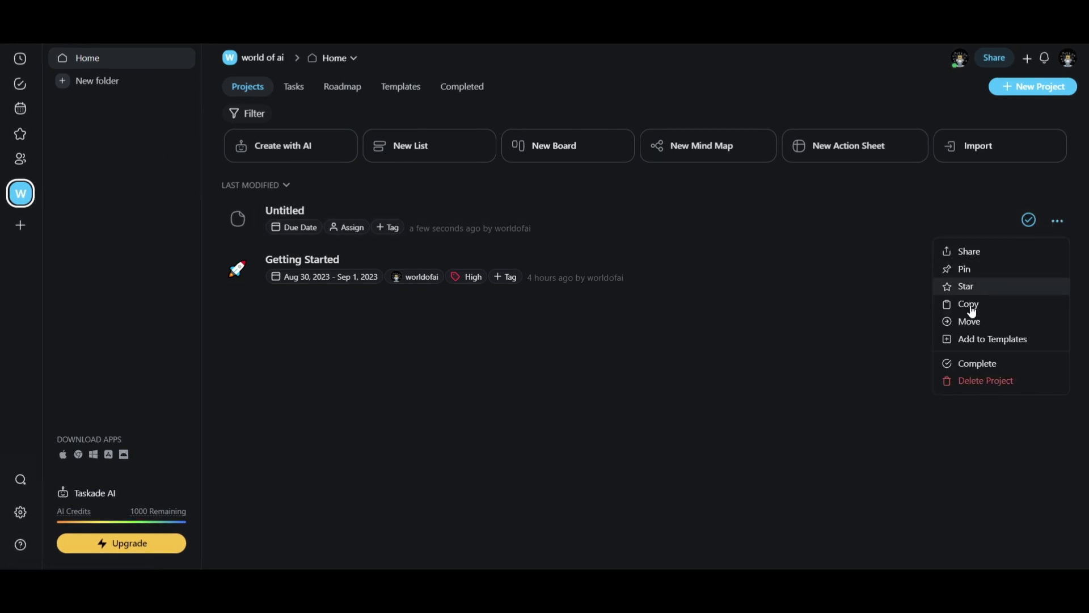
{"action": "left_click", "coordinate": [978, 389]}
{"action": "key", "text": "Return"}
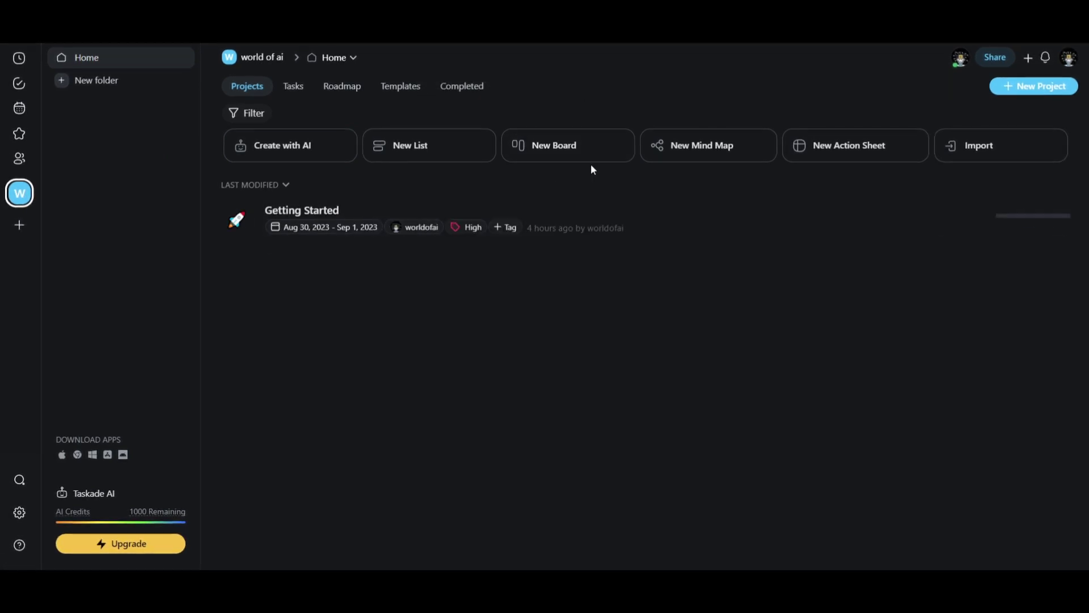
Create a blank board project, view the new-project template chooser, and return to the workspace home
{"action": "left_click", "coordinate": [577, 154]}
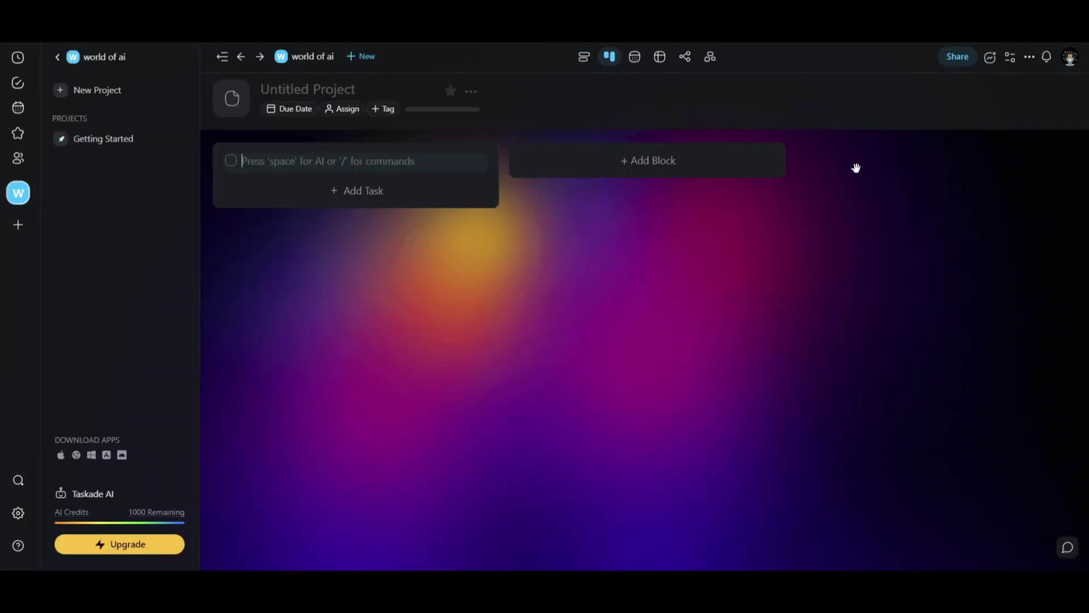
{"action": "left_click", "coordinate": [83, 95]}
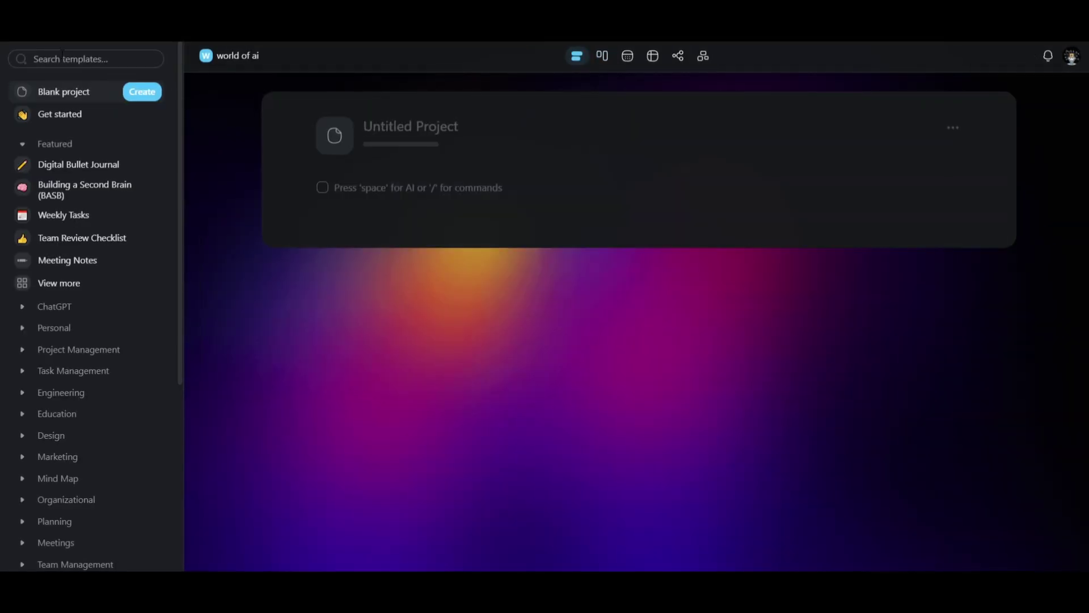
{"action": "left_click", "coordinate": [210, 55]}
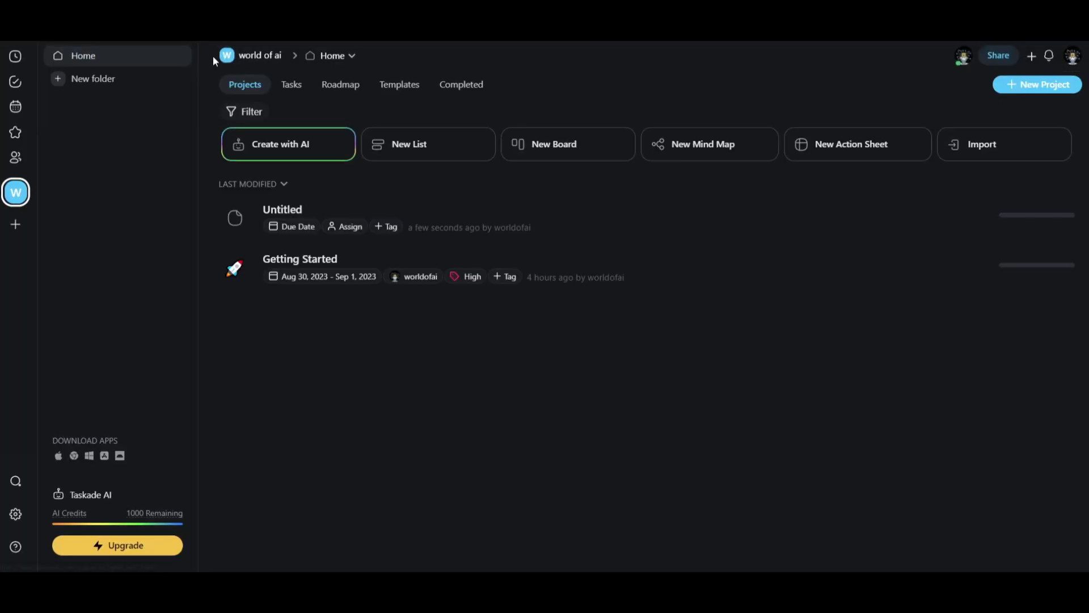
Create a blank mind map project, return to the workspace home, and open the project import option
{"action": "left_click", "coordinate": [702, 145]}
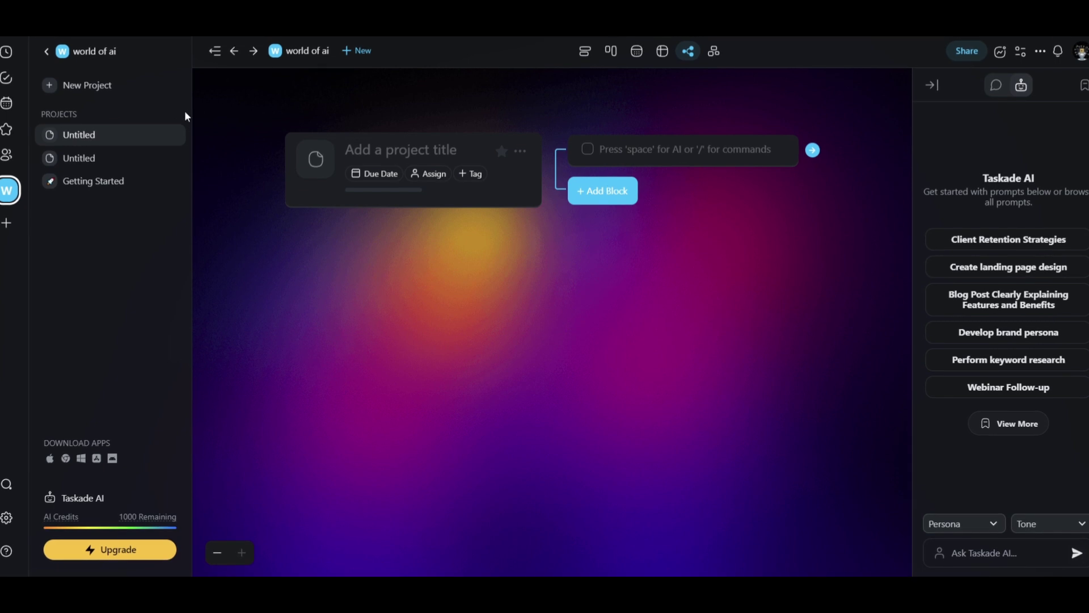
{"action": "left_click", "coordinate": [47, 52]}
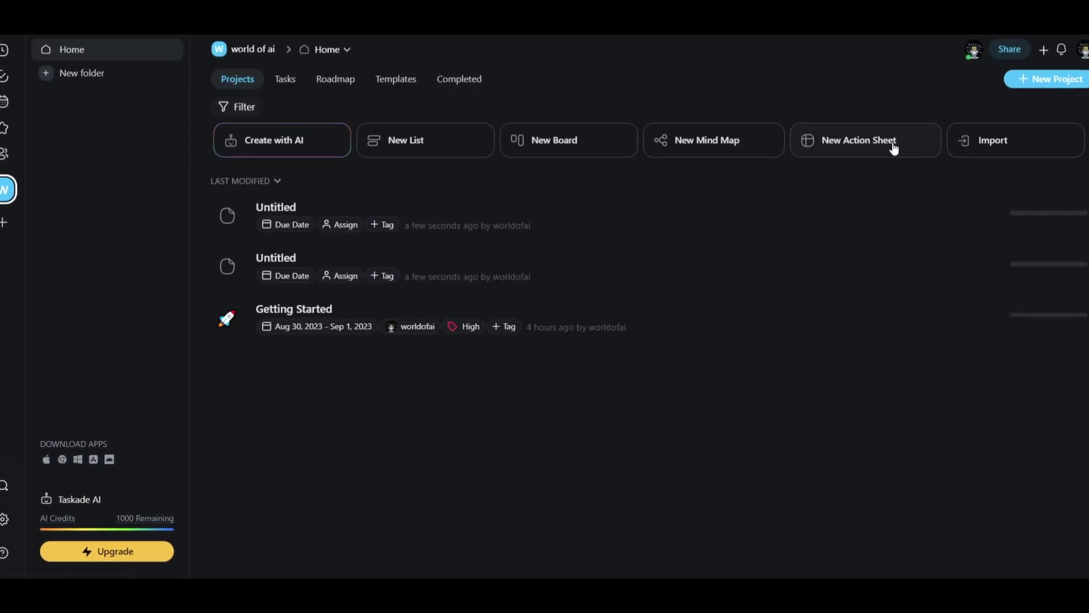
{"action": "left_click", "coordinate": [1029, 141]}
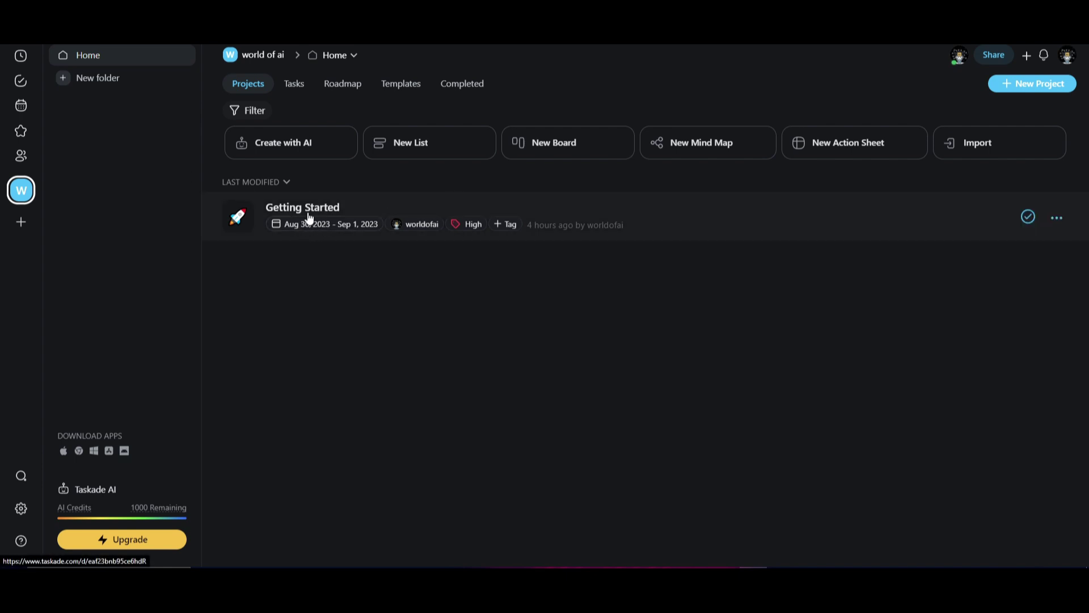
View the Getting Started project, then look through the template categories offered for a new project
{"action": "left_click", "coordinate": [326, 213]}
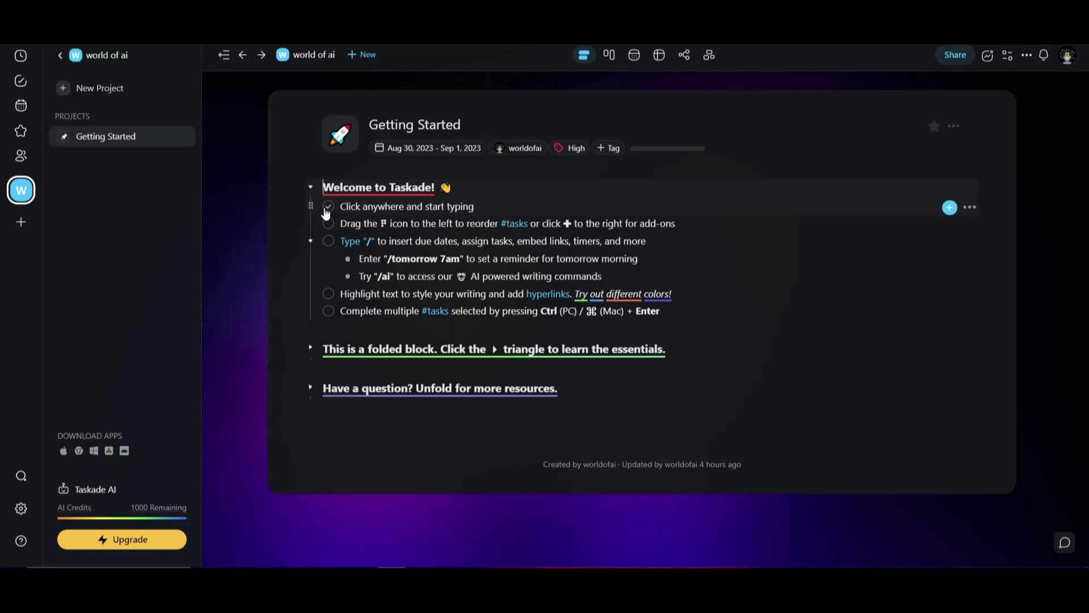
{"action": "left_click", "coordinate": [97, 93]}
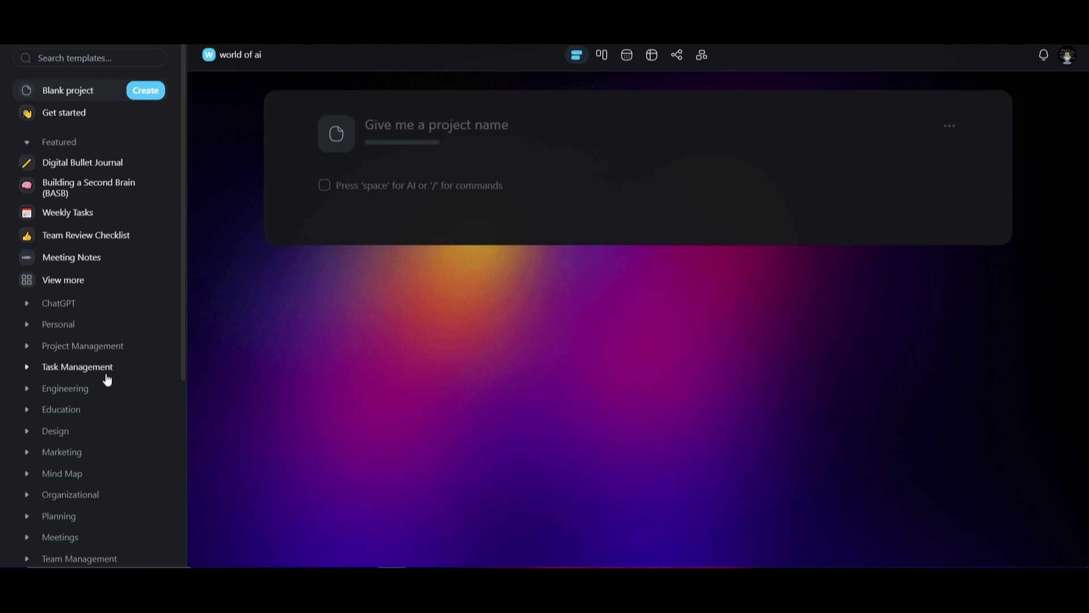
{"action": "scroll", "coordinate": [73, 470], "scroll_direction": "down", "scroll_amount": 5}
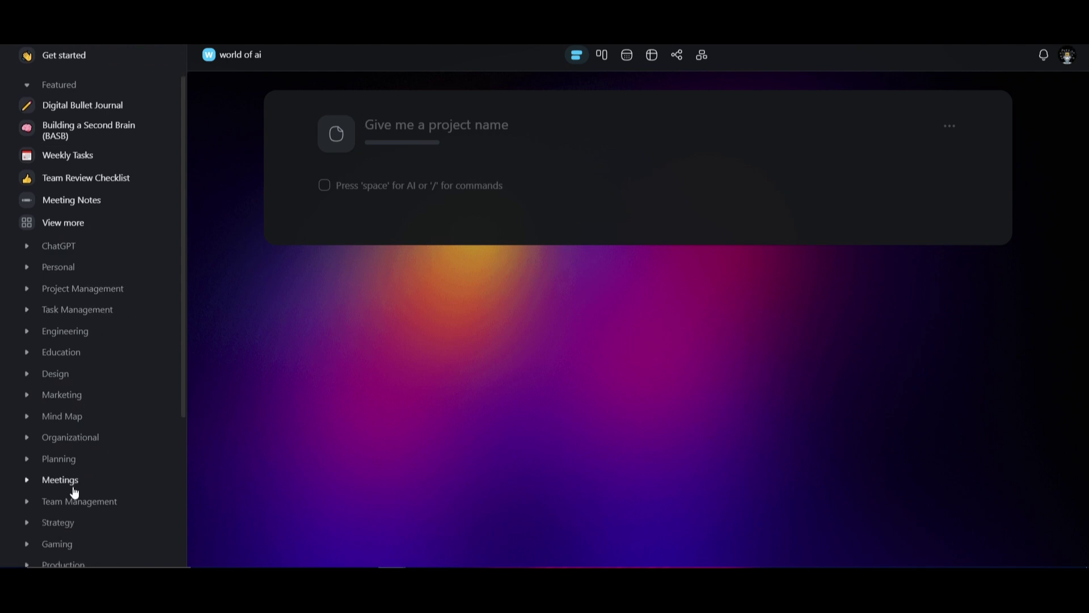
{"action": "scroll", "coordinate": [83, 380], "scroll_direction": "up", "scroll_amount": 5}
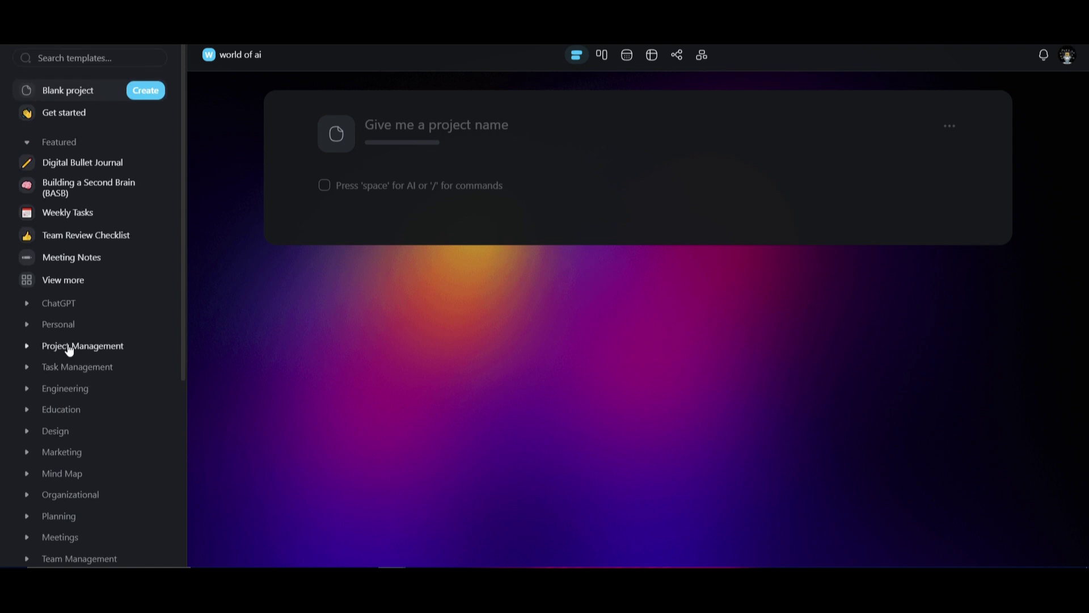
Open the full ChatGPT template collection and look through the available AI templates
{"action": "left_click", "coordinate": [59, 303]}
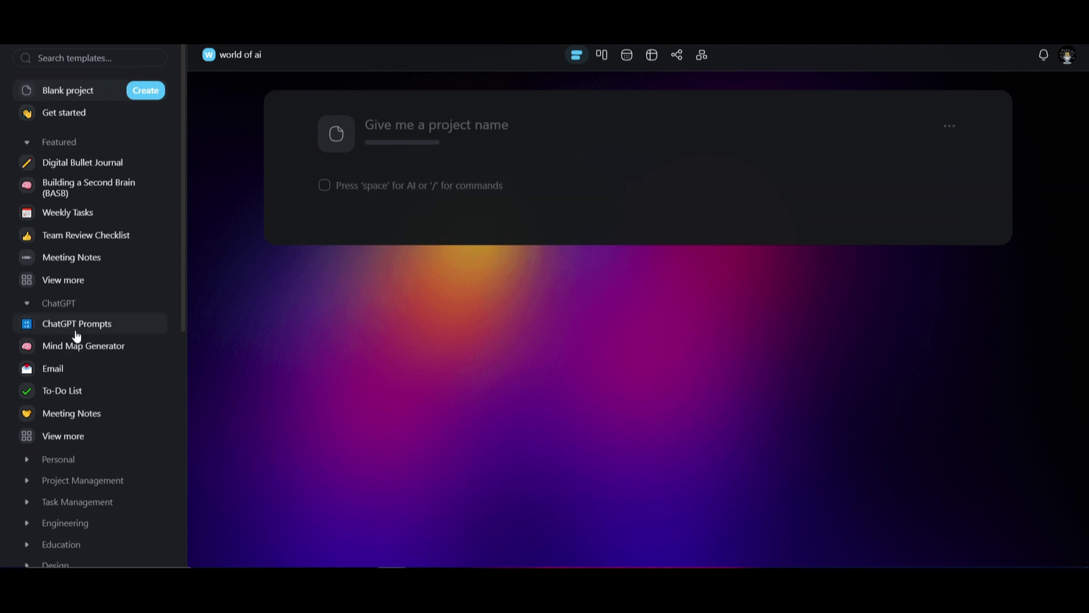
{"action": "left_click", "coordinate": [75, 437]}
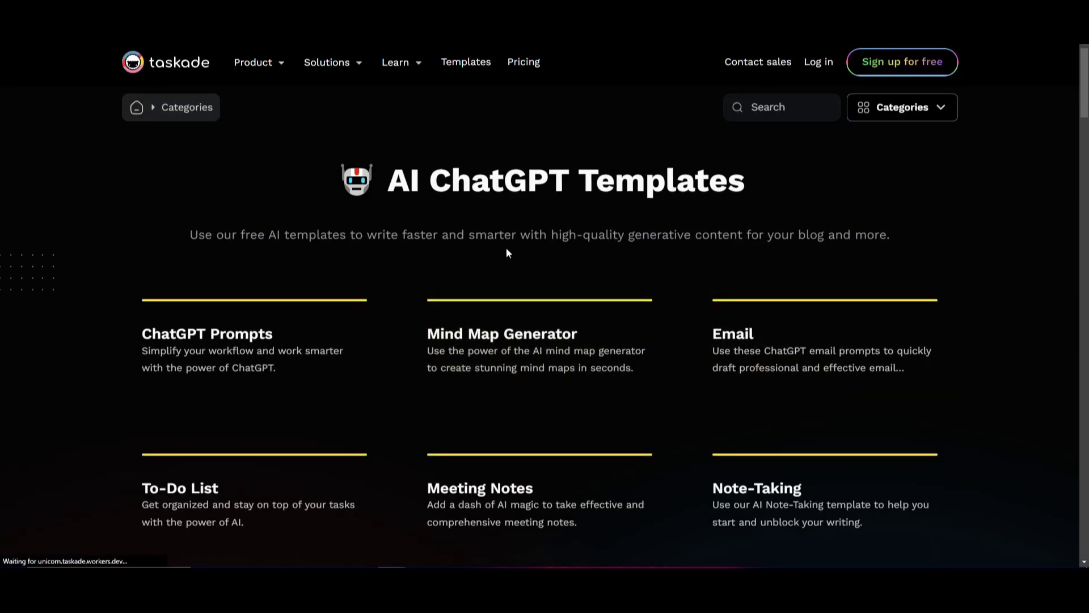
{"action": "scroll", "coordinate": [696, 176], "scroll_direction": "down", "scroll_amount": 3}
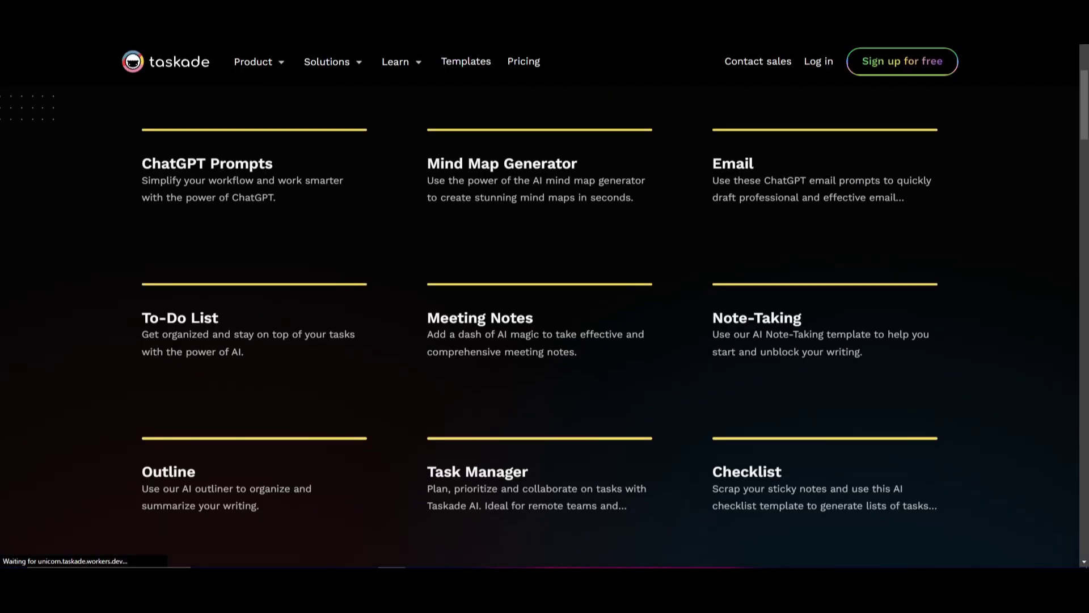
{"action": "scroll", "coordinate": [651, 233], "scroll_direction": "down", "scroll_amount": 2}
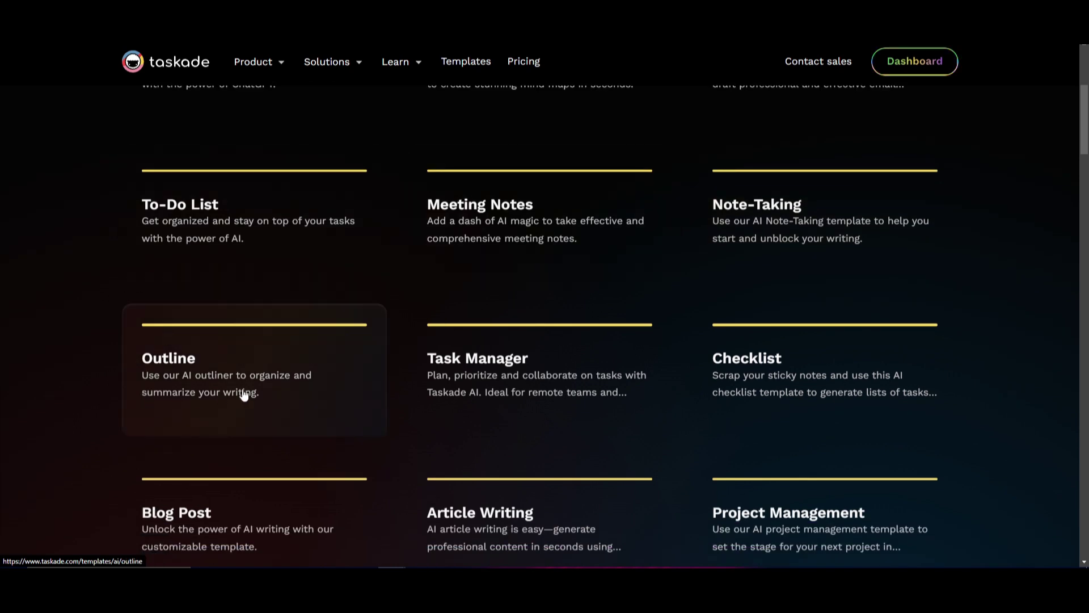
{"action": "scroll", "coordinate": [428, 349], "scroll_direction": "down", "scroll_amount": 2}
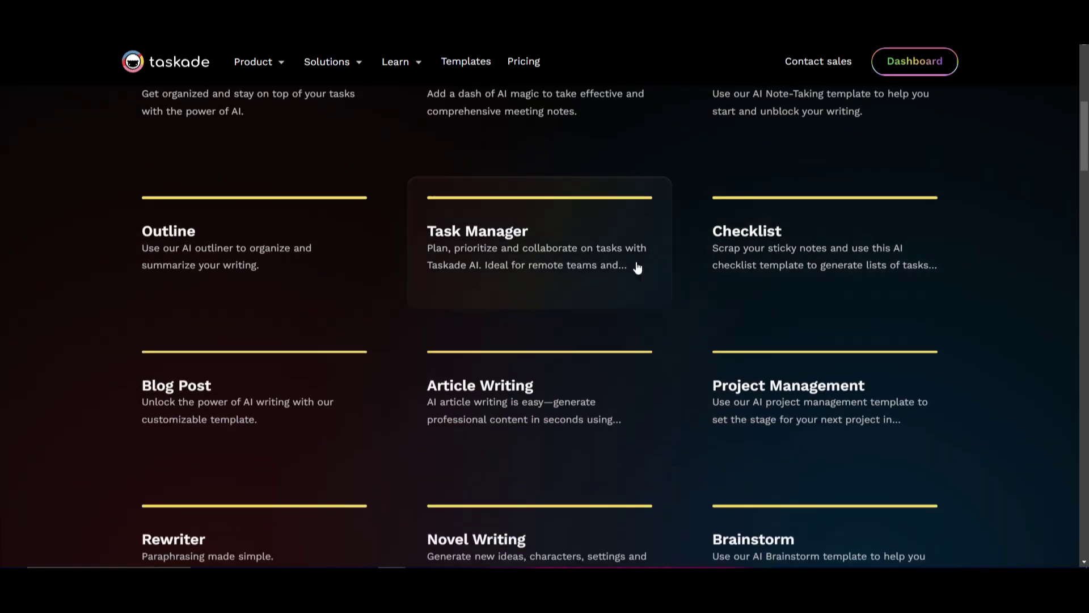
Look through the ChatGPT templates page down to the section on automating 700+ tasks and examine its description
{"action": "scroll", "coordinate": [309, 236], "scroll_direction": "down", "scroll_amount": 3}
{"action": "scroll", "coordinate": [214, 341], "scroll_direction": "down", "scroll_amount": 4}
{"action": "scroll", "coordinate": [416, 334], "scroll_direction": "down", "scroll_amount": 3}
{"action": "scroll", "coordinate": [417, 335], "scroll_direction": "up", "scroll_amount": 15}
{"action": "left_click", "coordinate": [440, 332]}
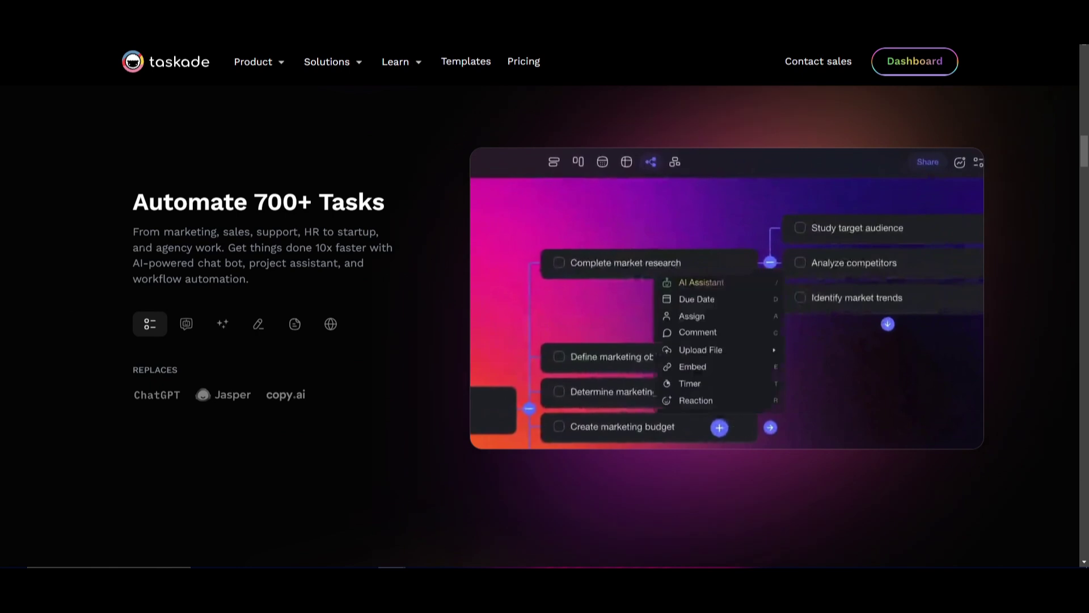
{"action": "left_click_drag", "start_coordinate": [134, 203], "coordinate": [385, 203]}
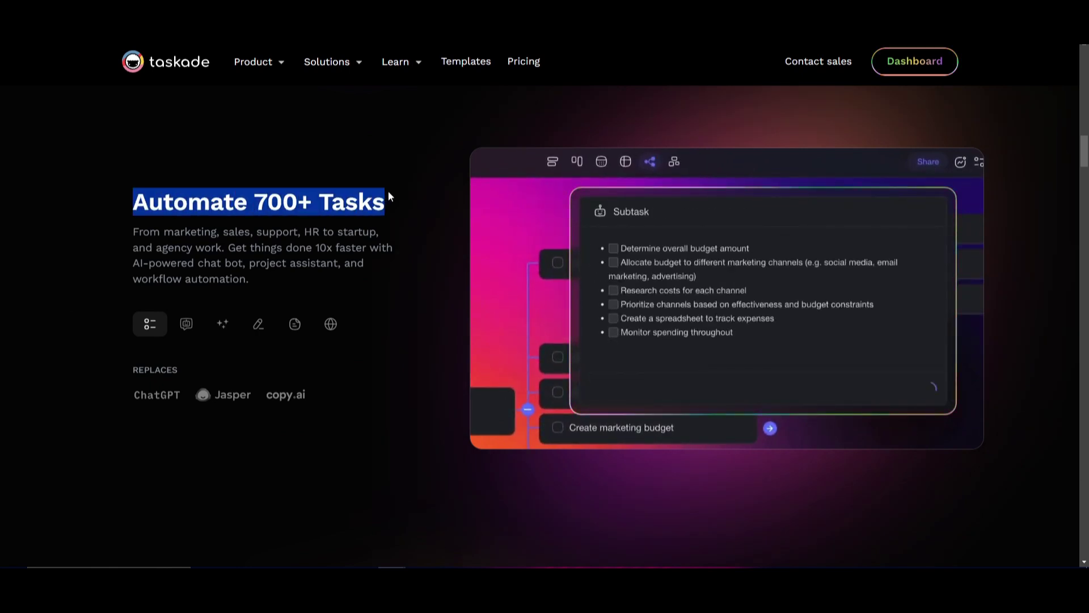
{"action": "left_click", "coordinate": [305, 205]}
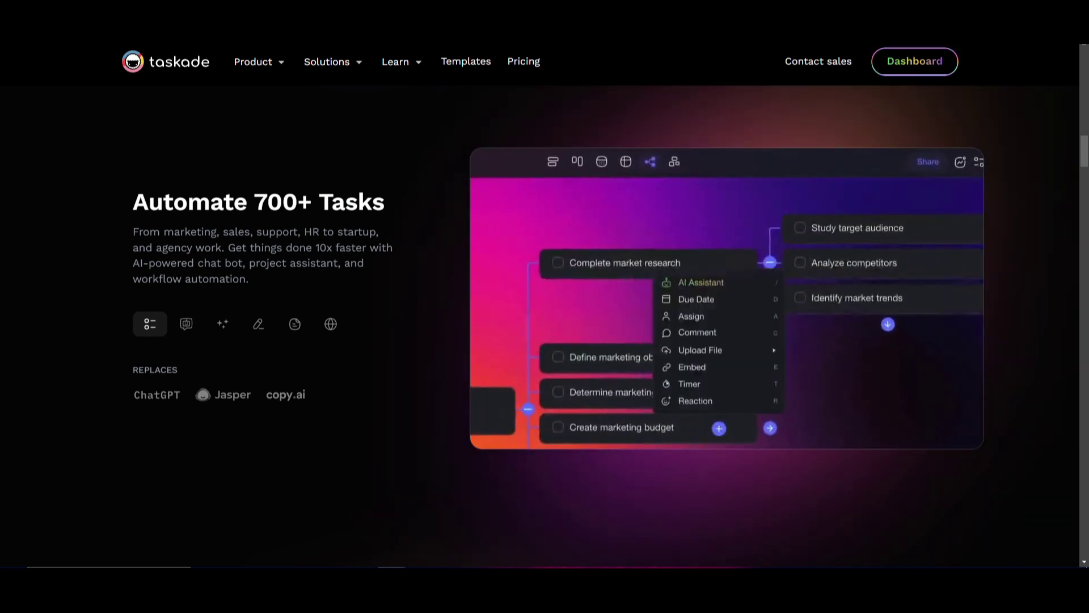
Return to the AI ChatGPT Templates list and review its entries from the beginning through the writing templates
{"action": "scroll", "coordinate": [177, 213], "scroll_direction": "up", "scroll_amount": 15}
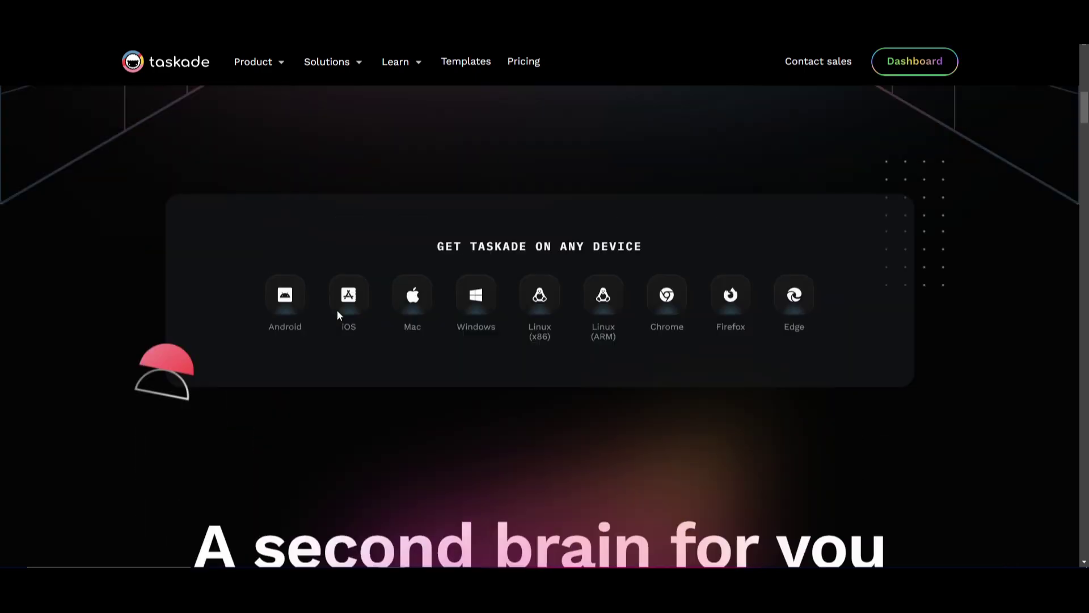
{"action": "scroll", "coordinate": [395, 321], "scroll_direction": "up", "scroll_amount": 5}
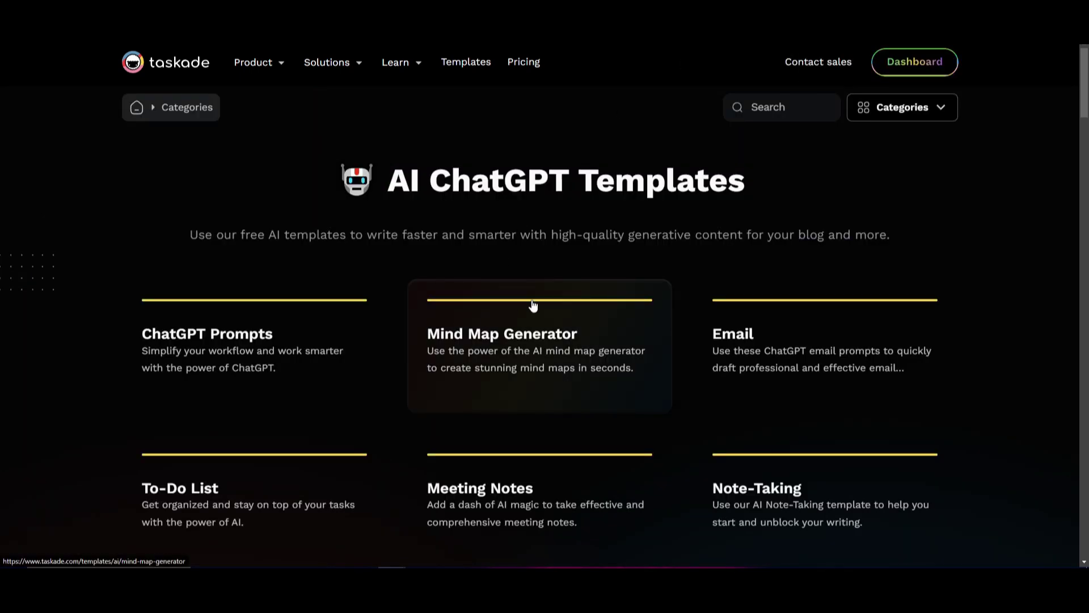
{"action": "scroll", "coordinate": [737, 306], "scroll_direction": "down", "scroll_amount": 7}
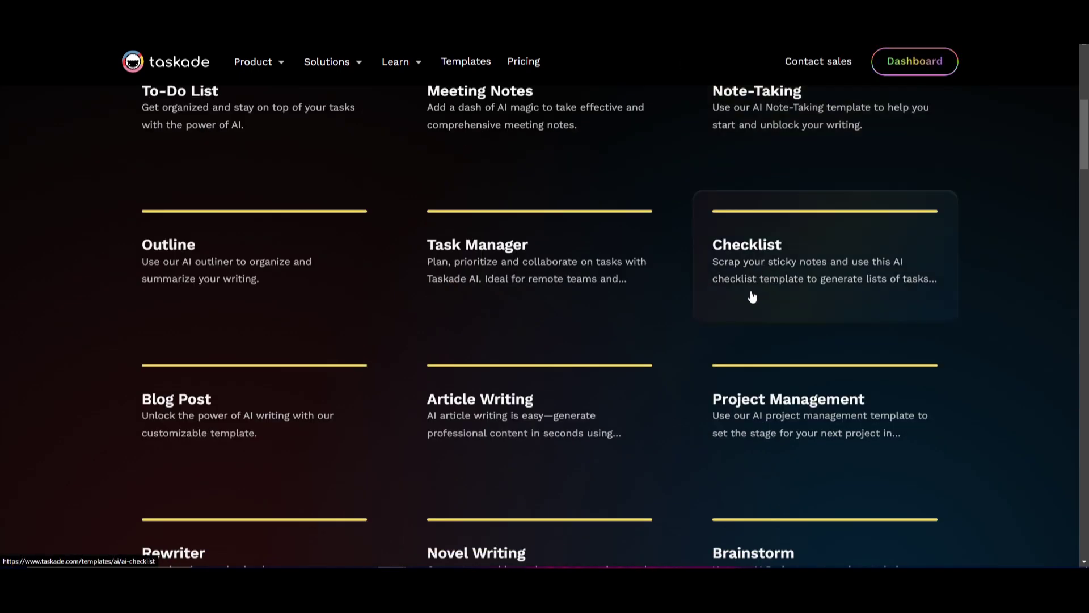
{"action": "scroll", "coordinate": [753, 299], "scroll_direction": "down", "scroll_amount": 3}
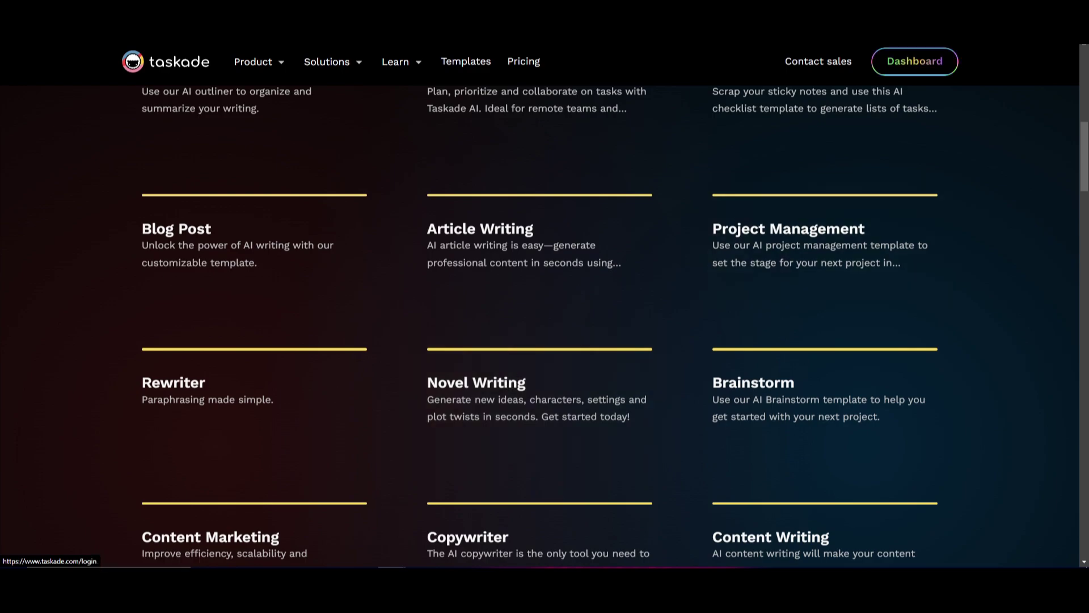
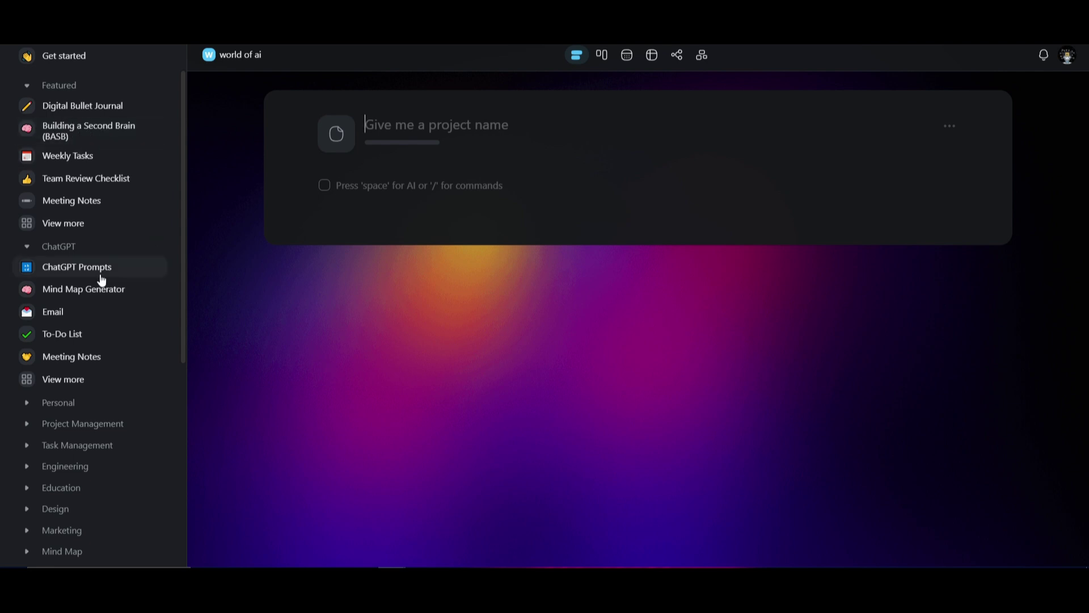
Look through the new-project template categories, viewing the templates under Strategy, Team Management, Gaming and Remote Work
{"action": "scroll", "coordinate": [80, 321], "scroll_direction": "down", "scroll_amount": 3}
{"action": "scroll", "coordinate": [78, 321], "scroll_direction": "down", "scroll_amount": 3}
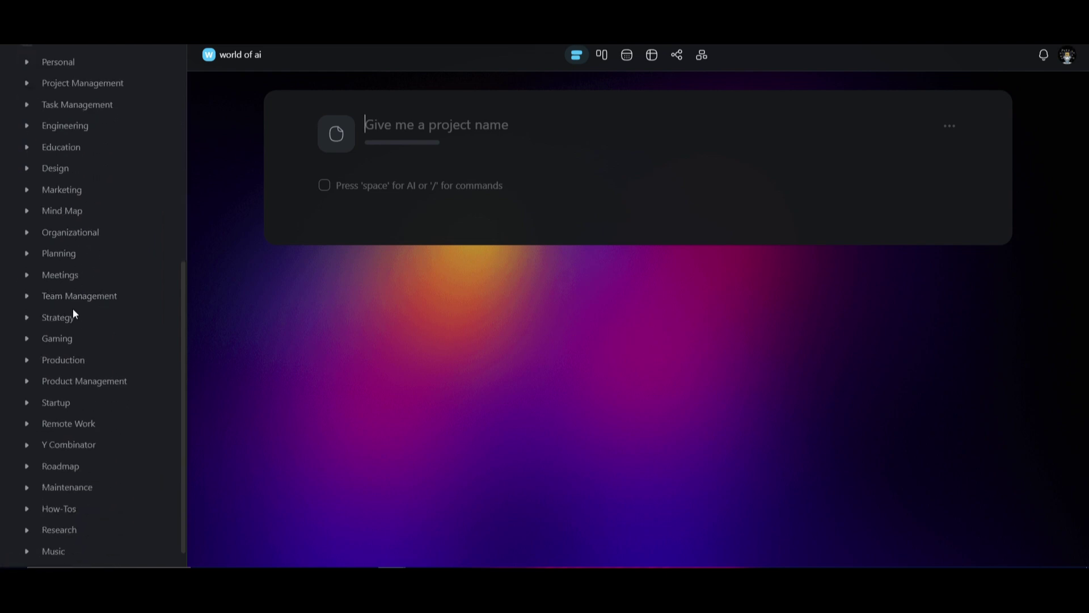
{"action": "left_click", "coordinate": [59, 317]}
{"action": "left_click", "coordinate": [66, 317]}
{"action": "left_click", "coordinate": [85, 295]}
{"action": "left_click", "coordinate": [85, 295]}
{"action": "left_click", "coordinate": [62, 343]}
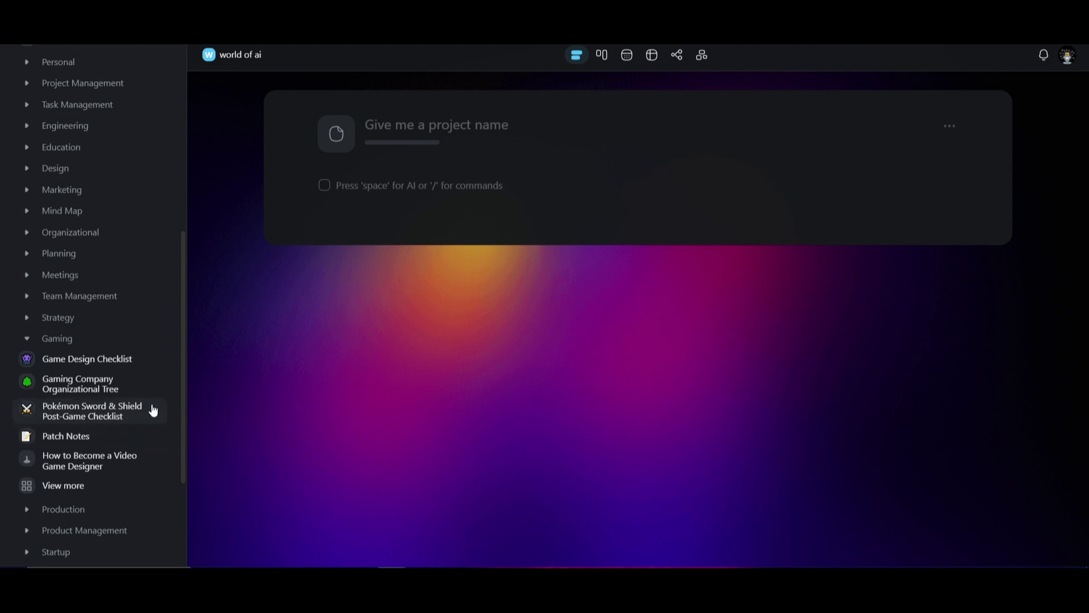
{"action": "left_click", "coordinate": [67, 345]}
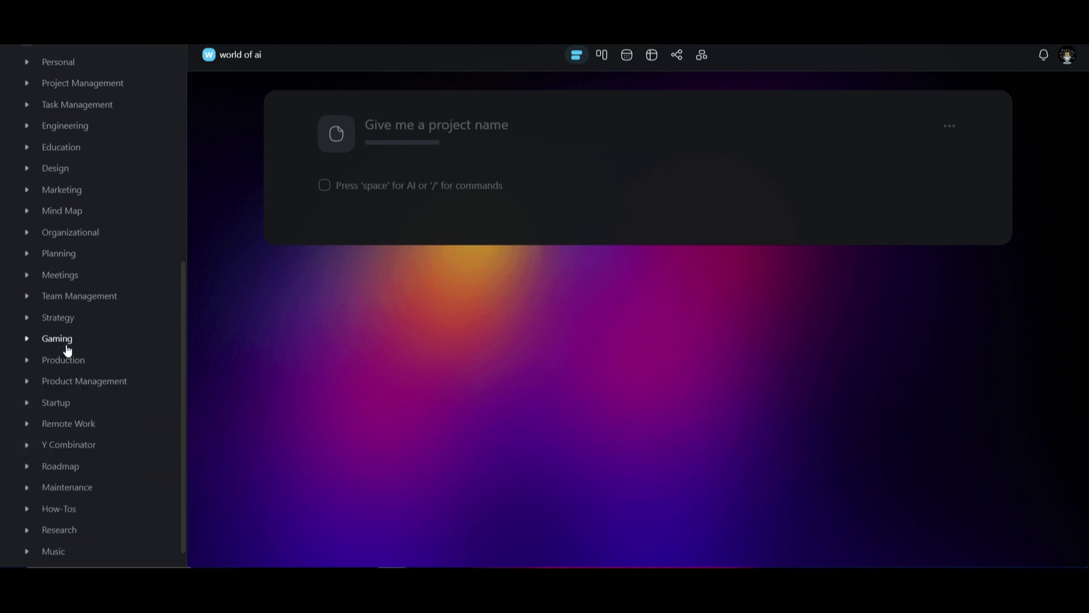
{"action": "left_click", "coordinate": [84, 431]}
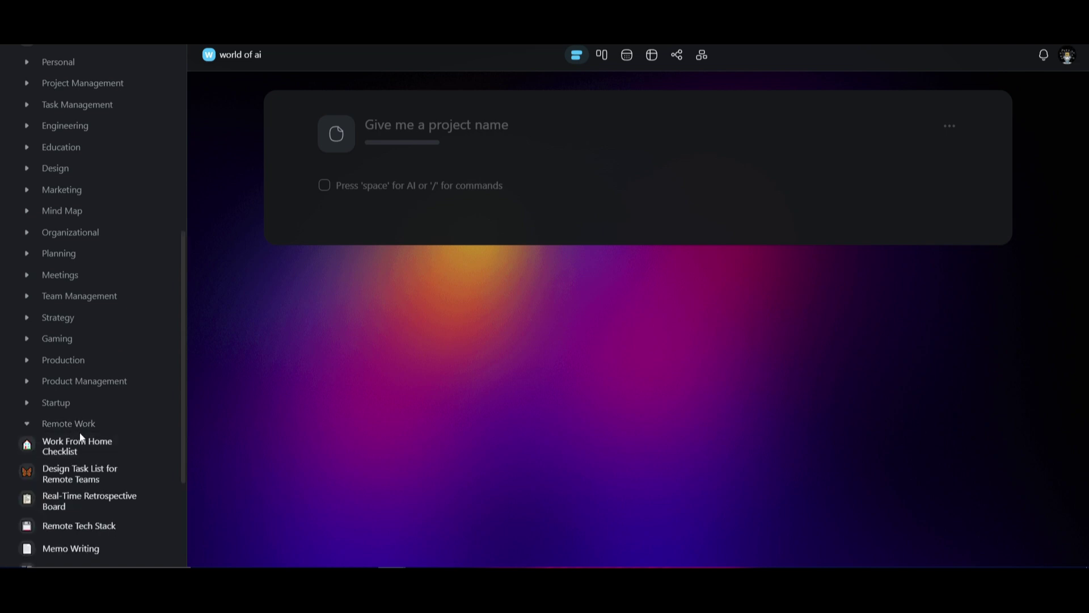
{"action": "left_click", "coordinate": [74, 424]}
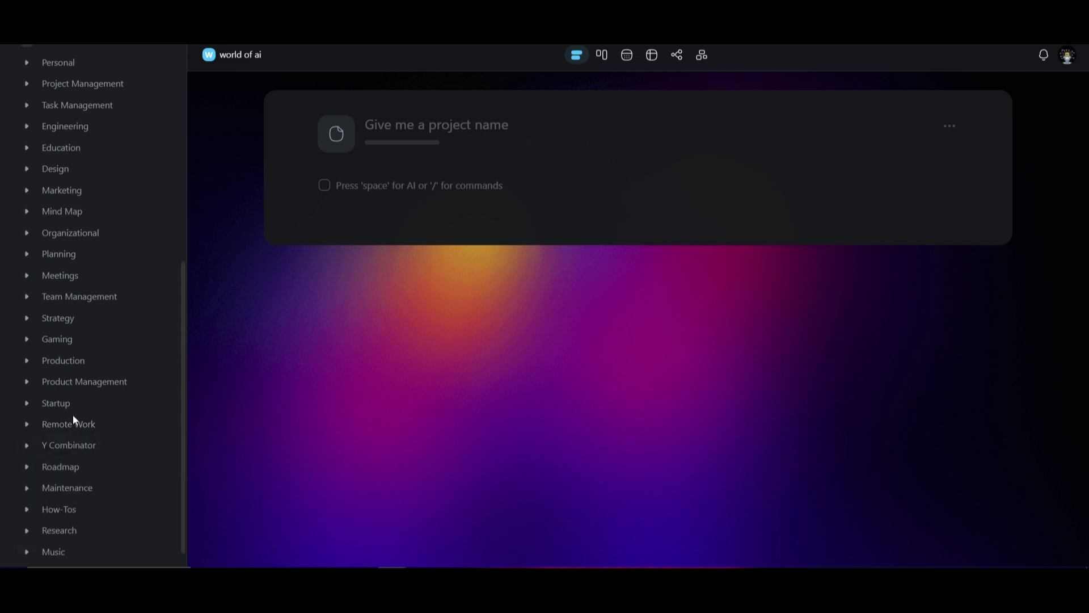
Preview the featured Building a Second Brain (BASB) template and create a project from it
{"action": "scroll", "coordinate": [77, 408], "scroll_direction": "up", "scroll_amount": 3}
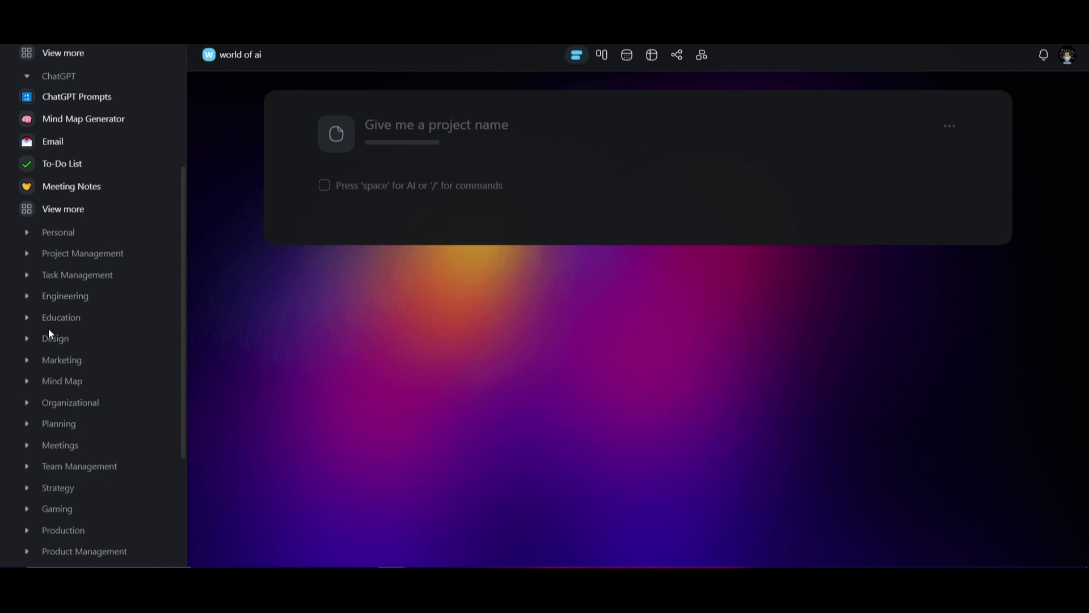
{"action": "scroll", "coordinate": [41, 102], "scroll_direction": "up", "scroll_amount": 2}
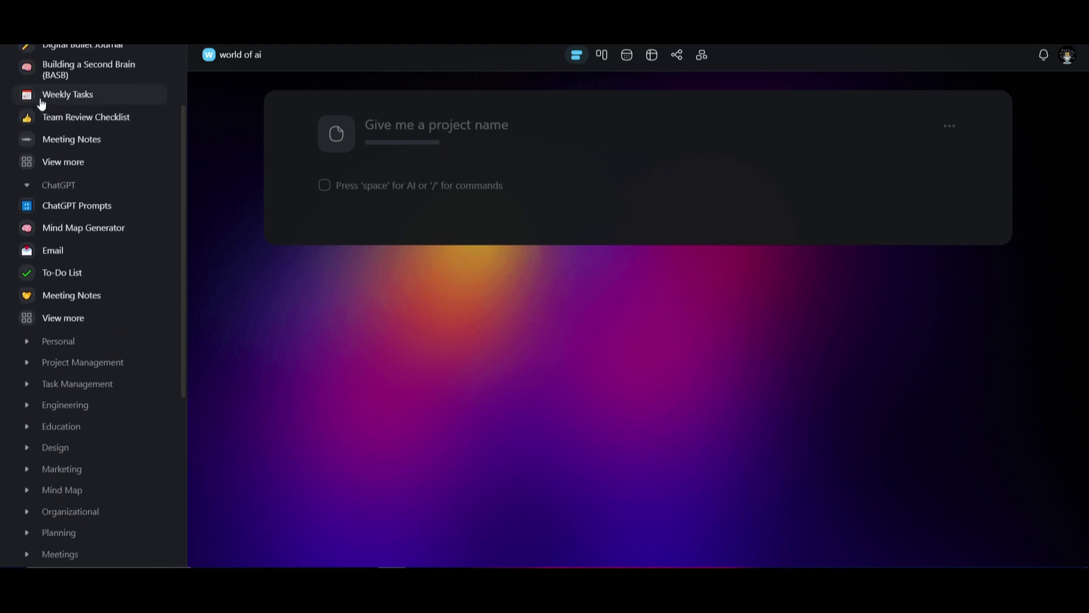
{"action": "scroll", "coordinate": [66, 164], "scroll_direction": "up", "scroll_amount": 3}
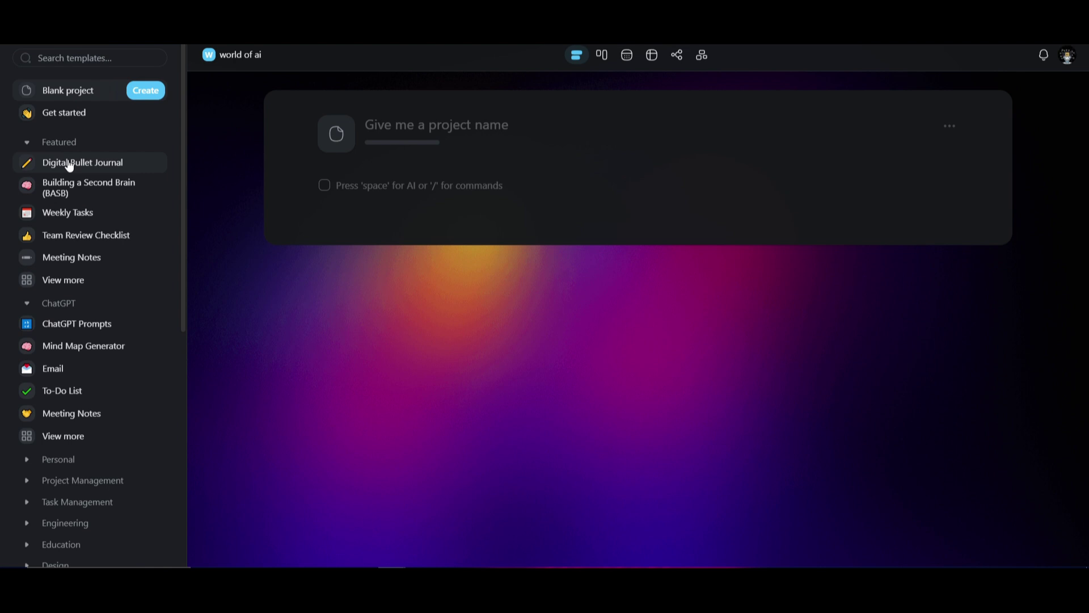
{"action": "left_click", "coordinate": [64, 195]}
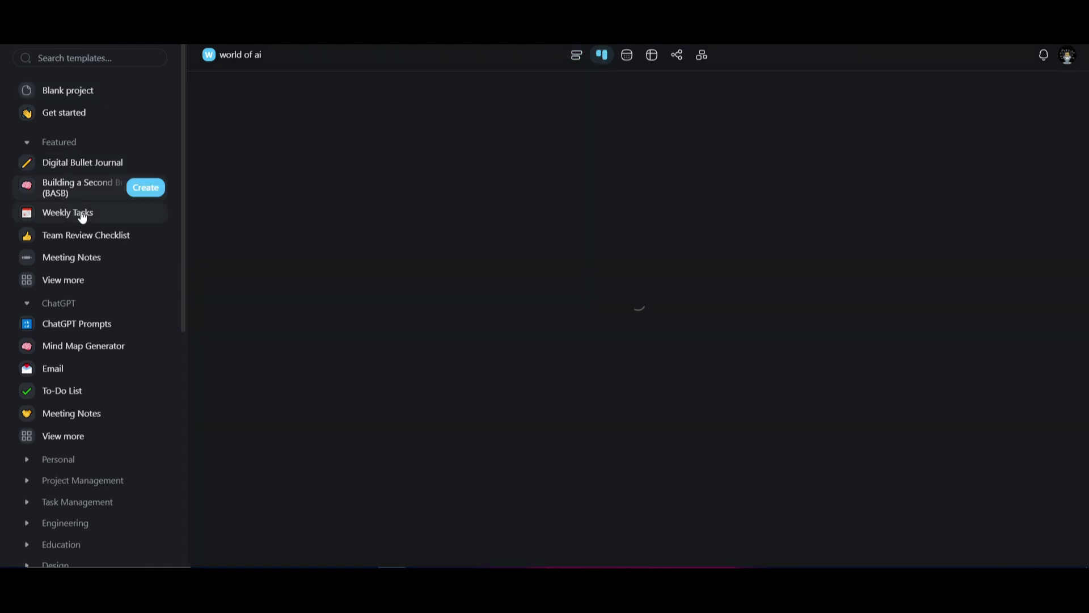
{"action": "left_click", "coordinate": [143, 194]}
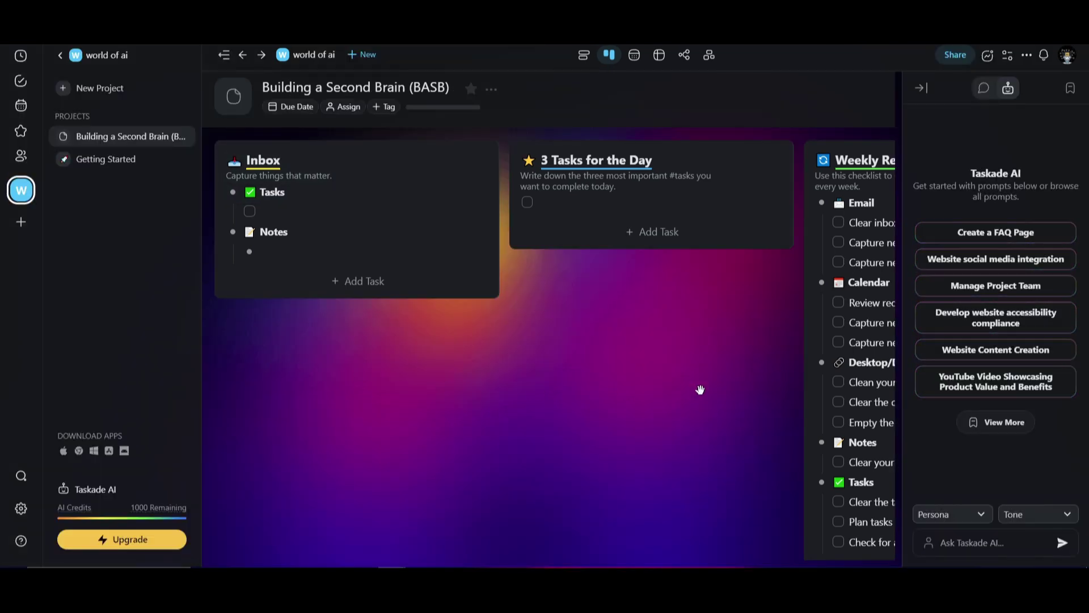
View the board's columns across to Weekly Review and check who the project can be assigned to
{"action": "left_click_drag", "start_coordinate": [699, 389], "coordinate": [627, 440]}
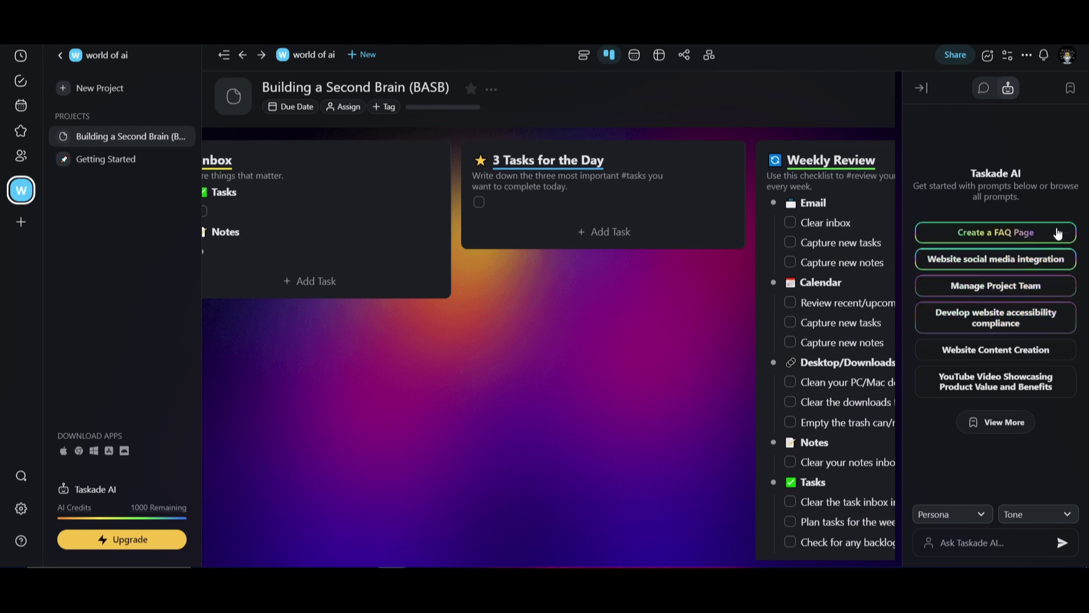
{"action": "left_click_drag", "start_coordinate": [517, 317], "coordinate": [348, 153]}
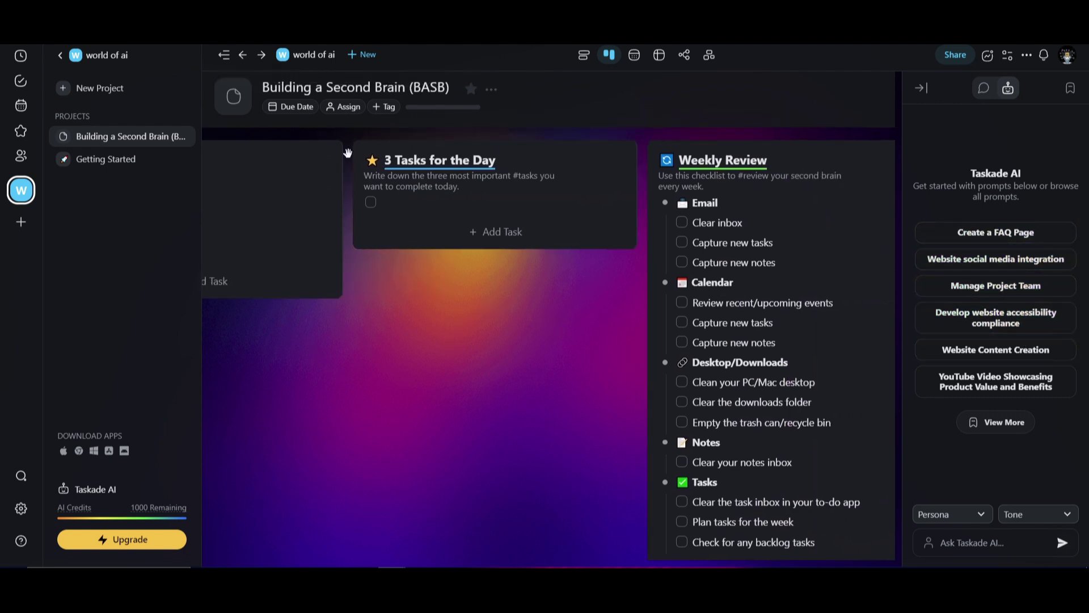
{"action": "left_click", "coordinate": [343, 109]}
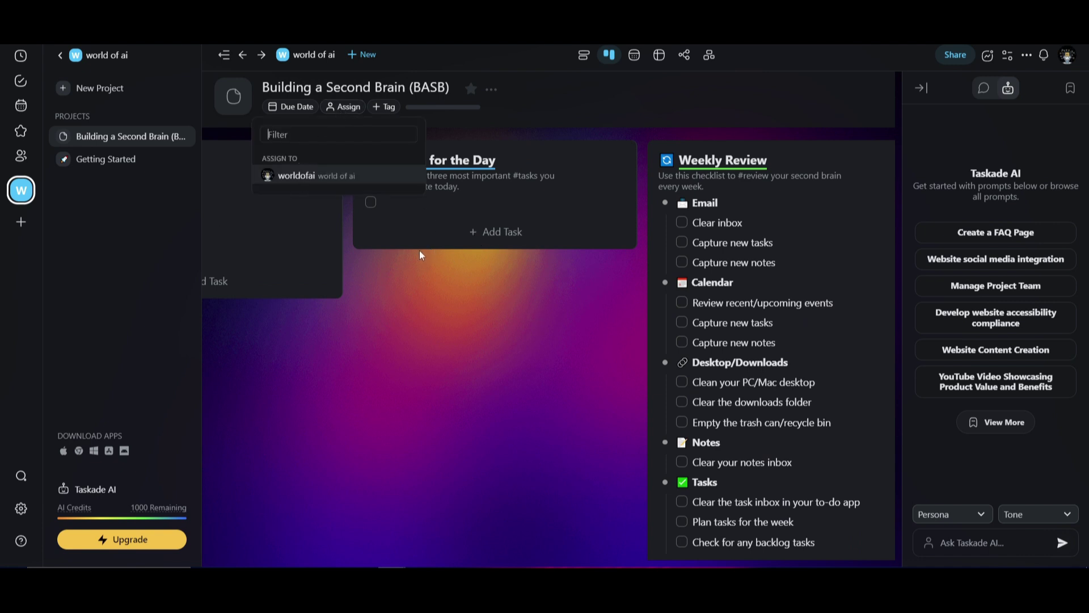
{"action": "left_click", "coordinate": [474, 316]}
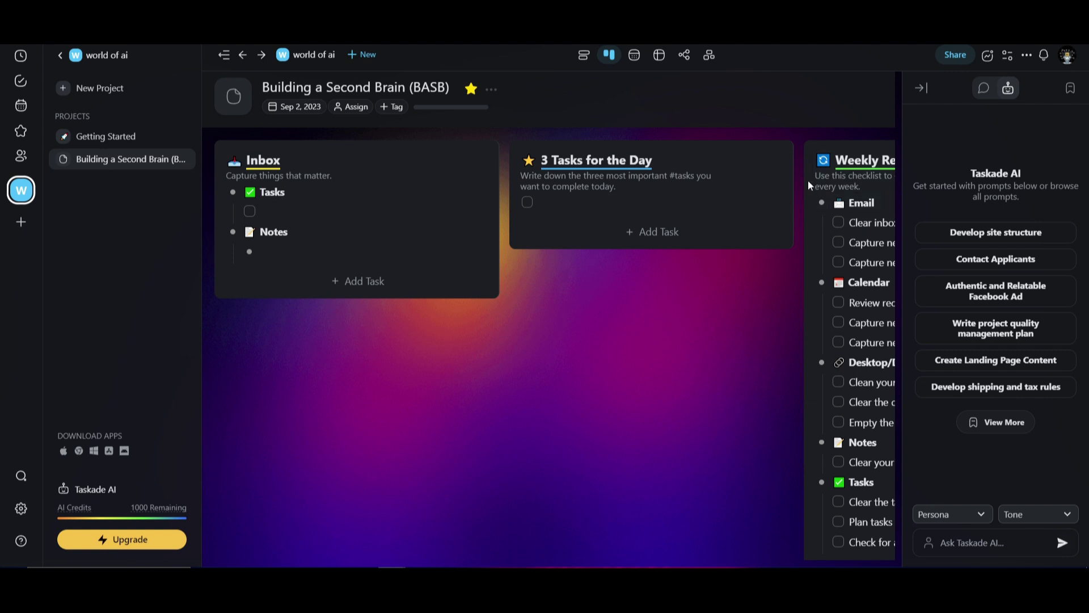
Enter "Create and buy Domain" as the task under Tasks in the Inbox column
{"action": "left_click", "coordinate": [306, 211]}
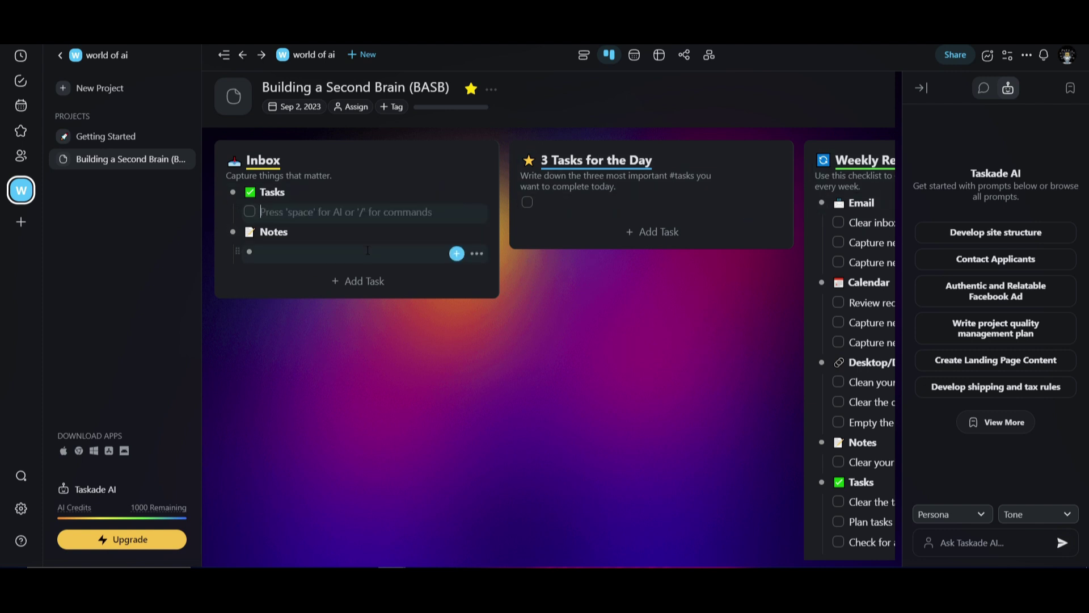
{"action": "type", "text": "Create doma"}
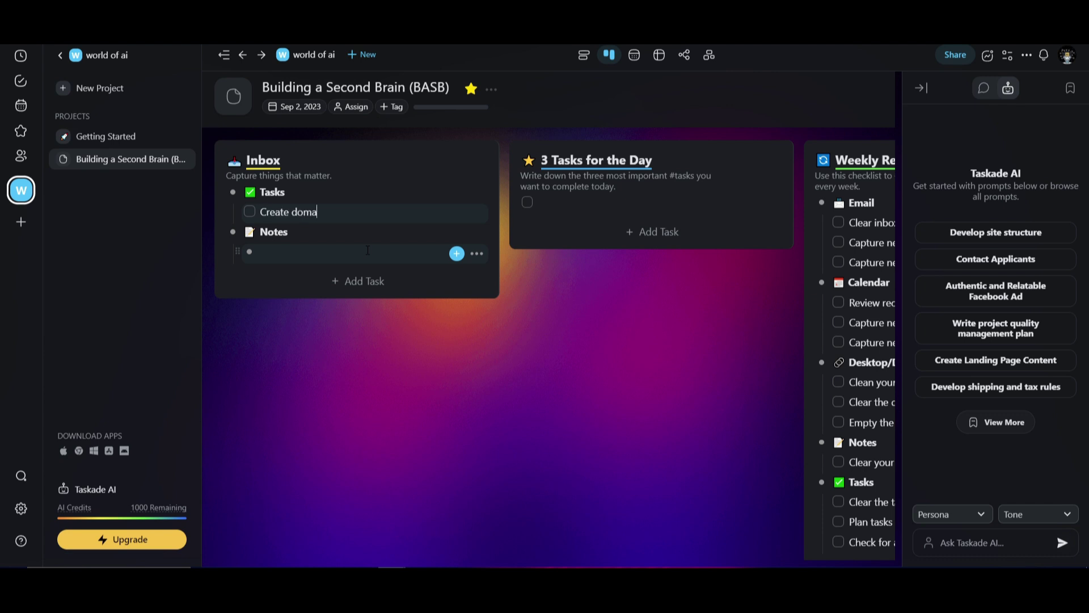
{"action": "key", "text": "BackSpace"}
{"action": "key", "text": "BackSpace"}
{"action": "key", "text": "BackSpace"}
{"action": "key", "text": "BackSpace"}
{"action": "key", "text": "BackSpace"}
{"action": "key", "text": "BackSpace"}
{"action": "type", "text": "and buy DOM"}
{"action": "key", "text": "BackSpace"}
{"action": "key", "text": "BackSpace"}
{"action": "type", "text": "omain"}
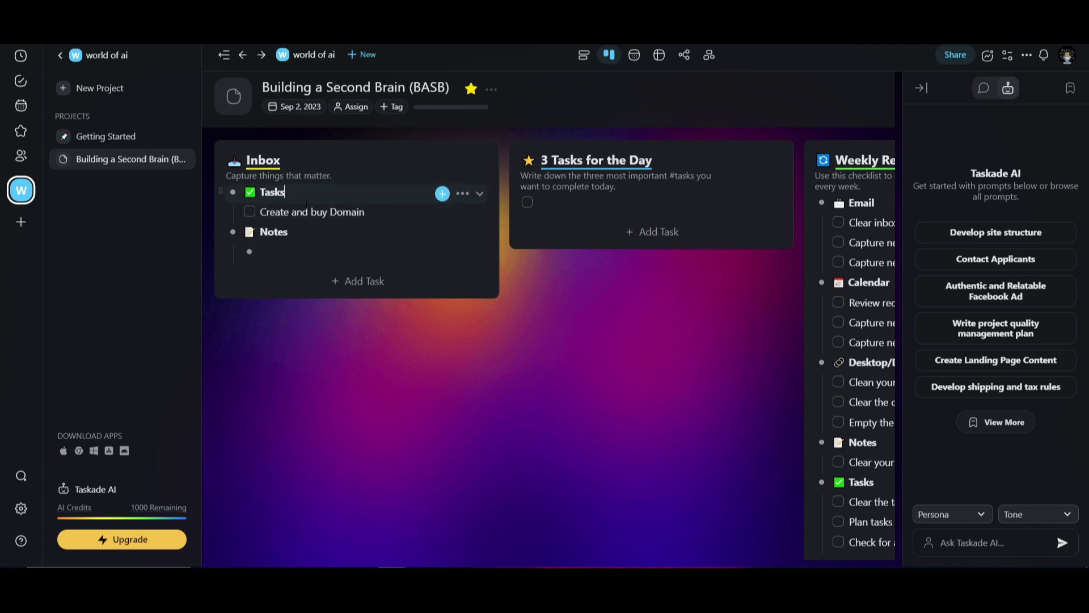
{"action": "left_click", "coordinate": [290, 250]}
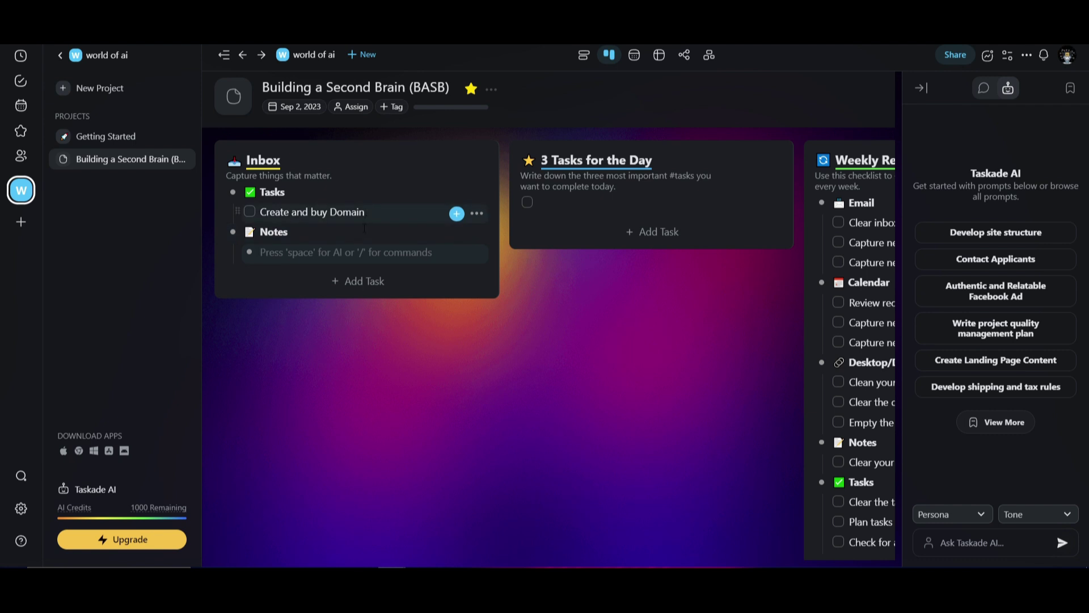
Copy the "Create and buy Domain" task text into the Taskade AI chat prompt
{"action": "left_click", "coordinate": [309, 212]}
{"action": "triple_click", "coordinate": [309, 211]}
{"action": "key", "text": "ctrl+c"}
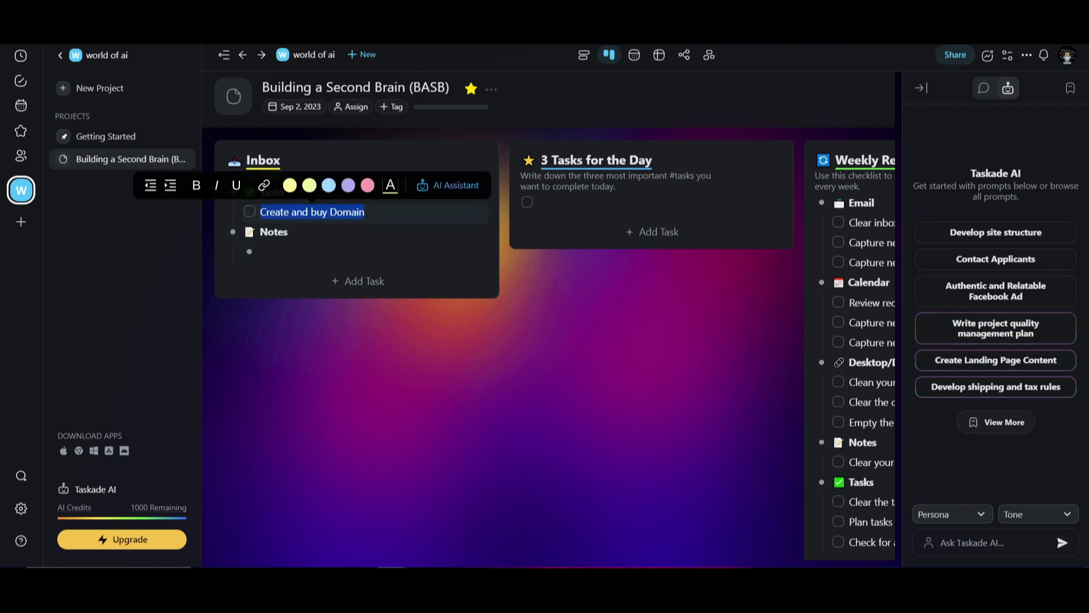
{"action": "left_click", "coordinate": [1010, 544]}
{"action": "key", "text": "ctrl+v"}
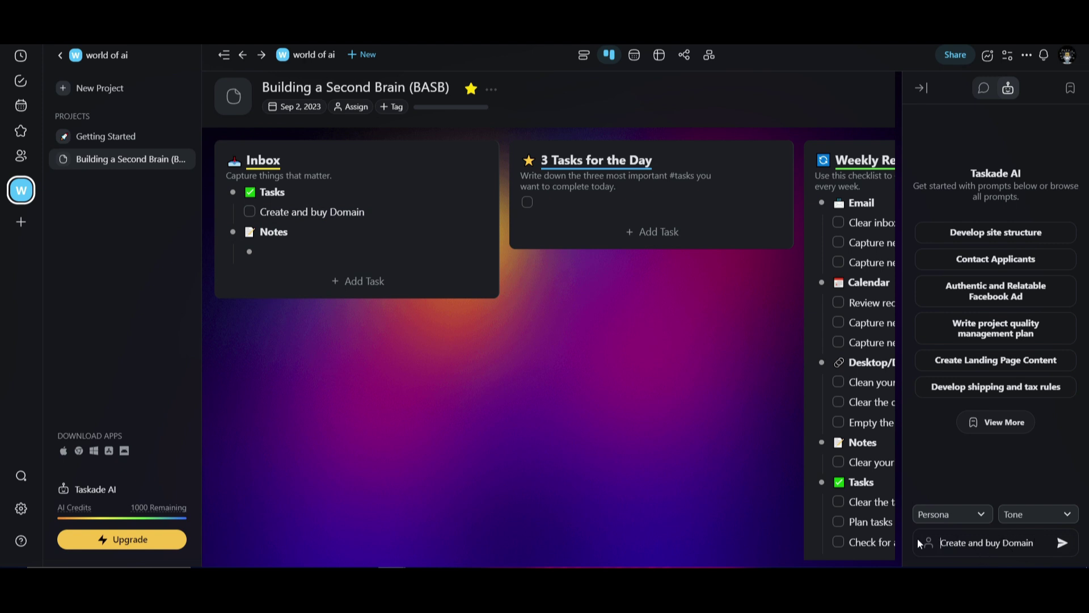
Begin the prompt with "find me the best and cheapest sites", send it to Taskade AI and read the answer
{"action": "key", "text": "Home"}
{"action": "type", "text": "find "}
{"action": "type", "text": "me the best and ch"}
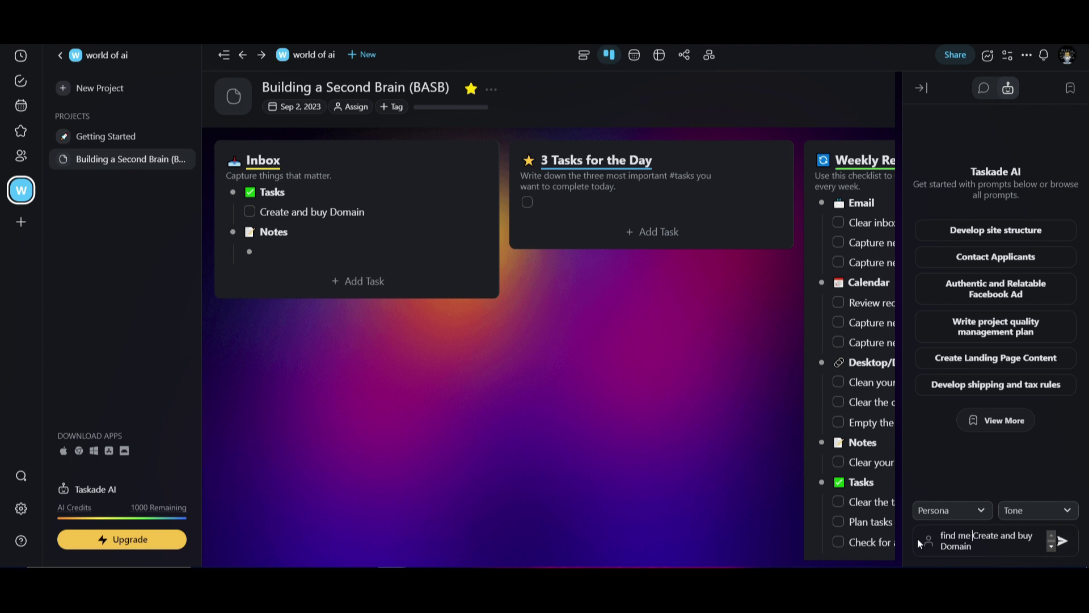
{"action": "type", "text": "eapest sit"}
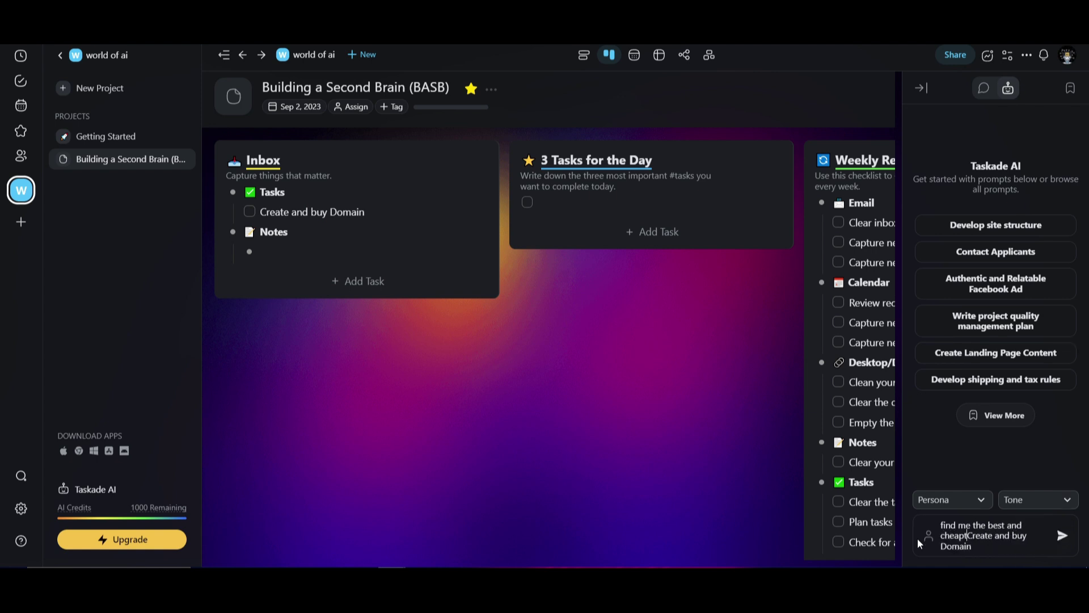
{"action": "type", "text": "es"}
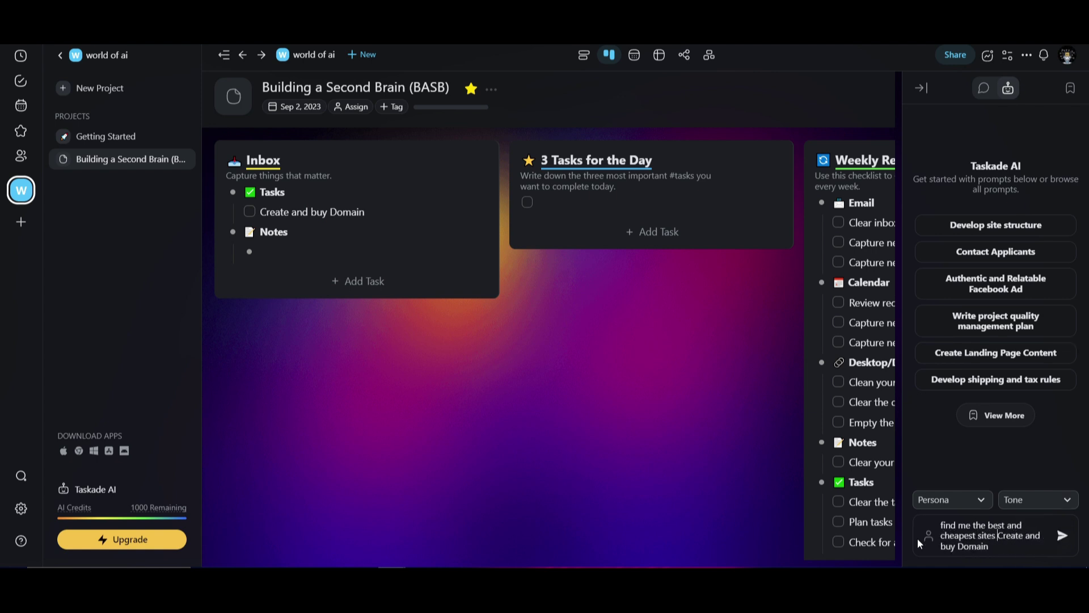
{"action": "key", "text": "Return"}
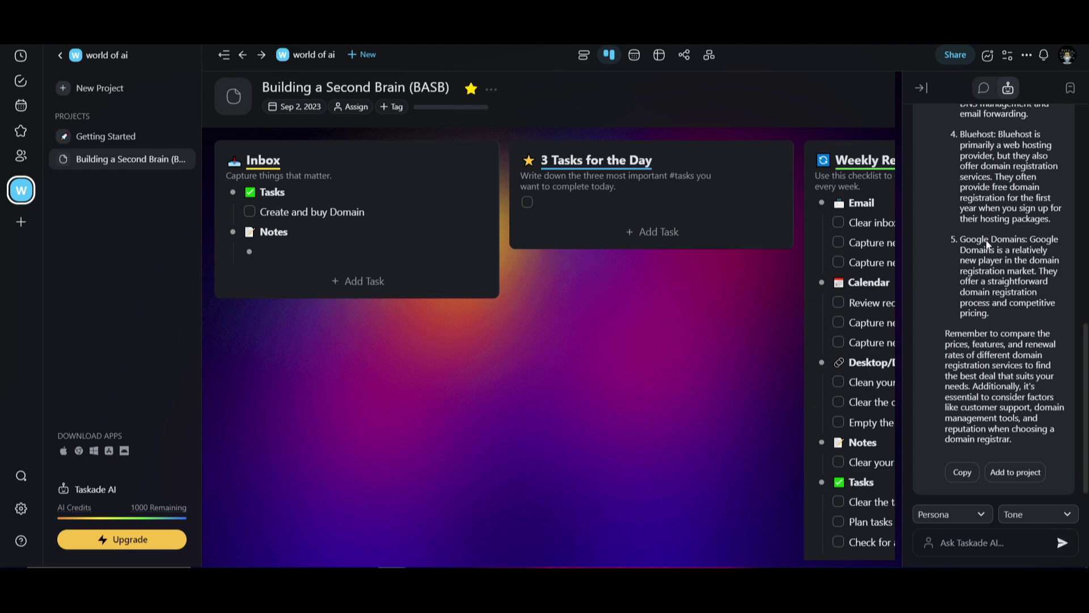
{"action": "scroll", "coordinate": [987, 235], "scroll_direction": "up", "scroll_amount": 6}
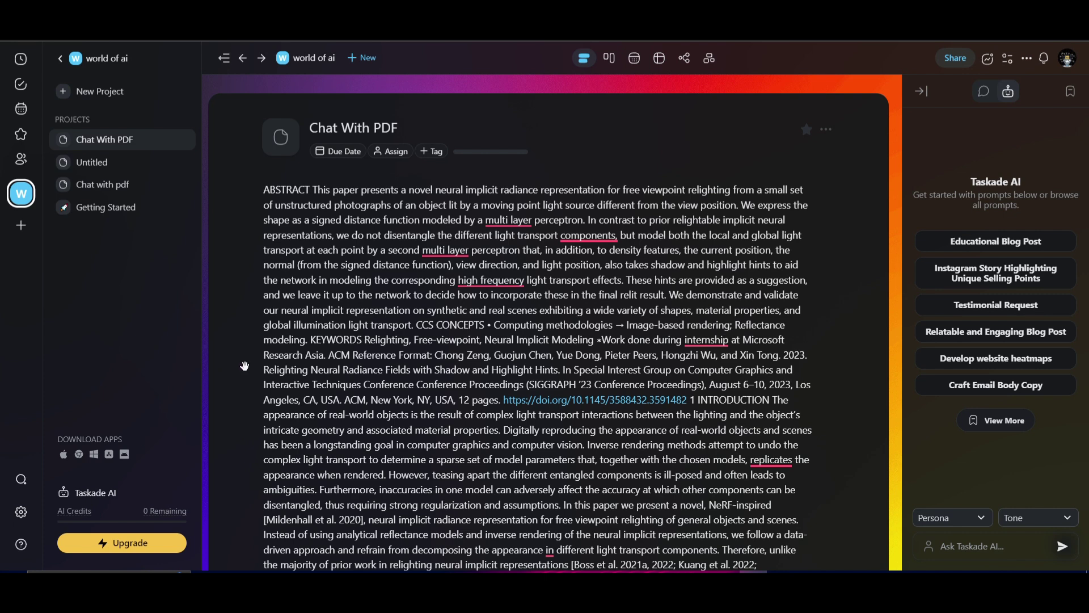
Open the options for importing content into the world of ai workspace from the Chat With PDF project
{"action": "left_click", "coordinate": [364, 57]}
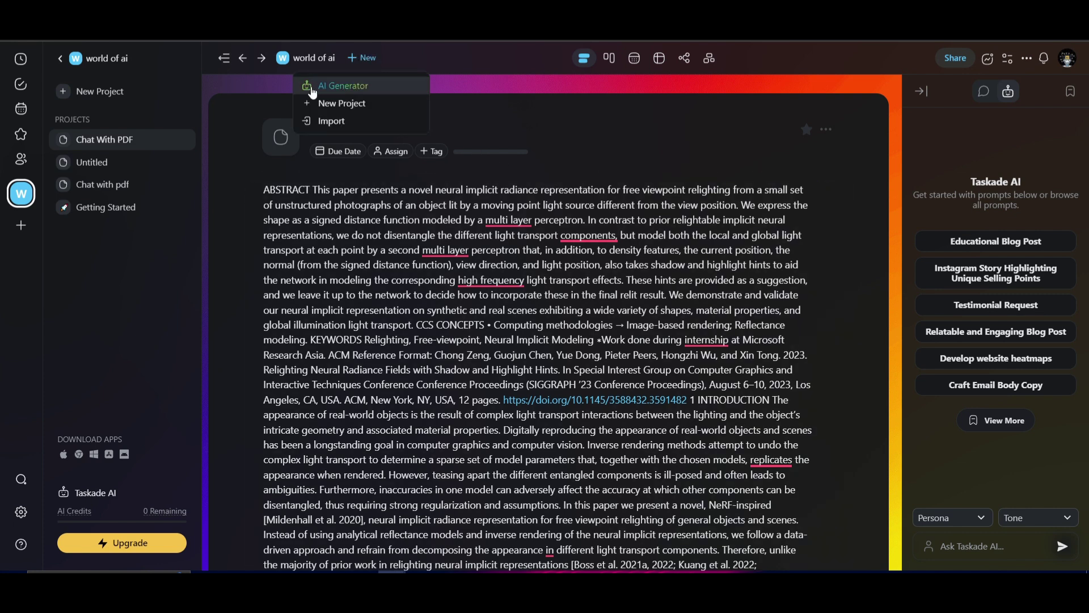
{"action": "left_click", "coordinate": [335, 121]}
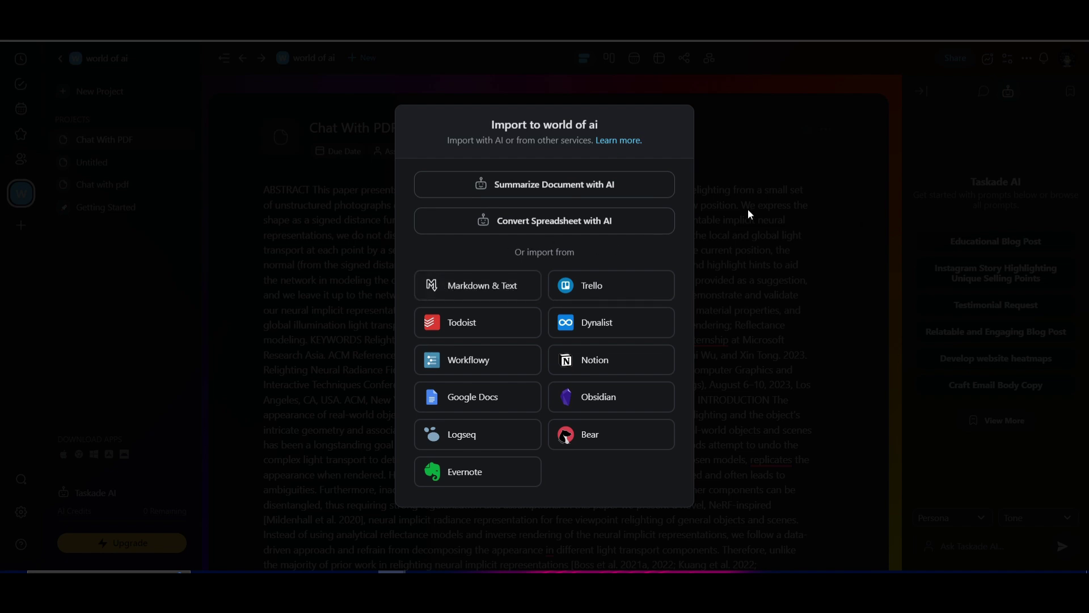
Close the import options and read through the paper's text in the Chat With PDF project
{"action": "left_click", "coordinate": [149, 340]}
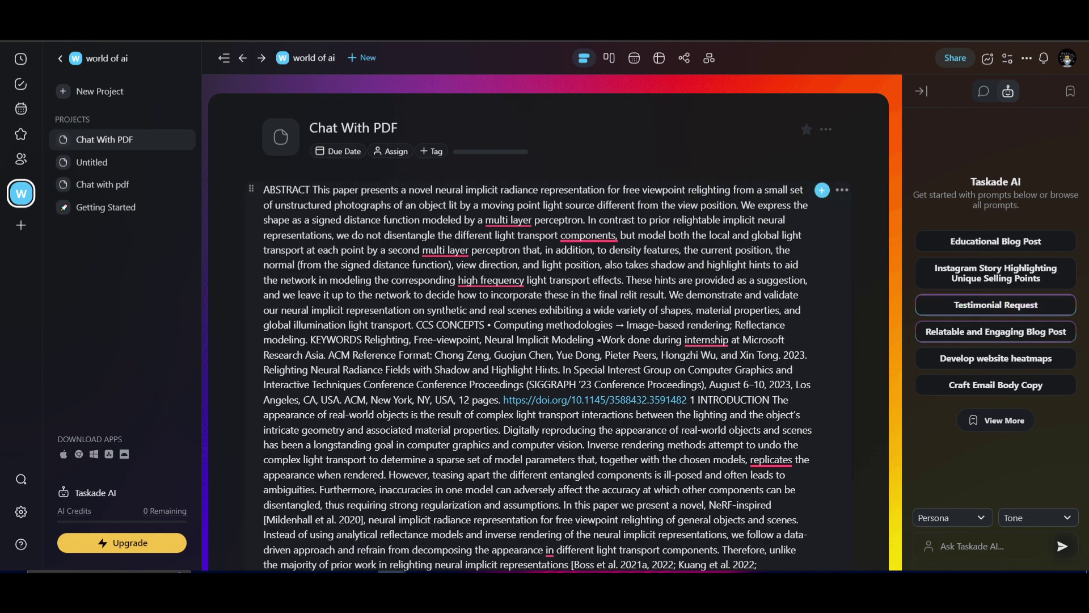
{"action": "scroll", "coordinate": [537, 323], "scroll_direction": "down", "scroll_amount": 3}
{"action": "scroll", "coordinate": [537, 323], "scroll_direction": "down", "scroll_amount": 3}
{"action": "scroll", "coordinate": [536, 323], "scroll_direction": "down", "scroll_amount": 3}
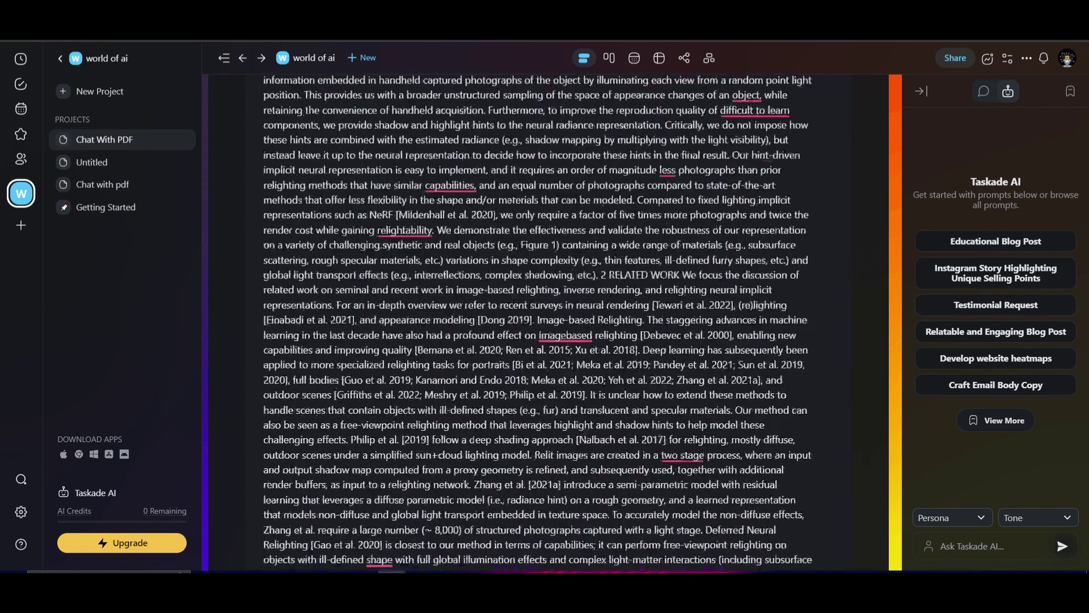
{"action": "scroll", "coordinate": [536, 323], "scroll_direction": "down", "scroll_amount": 7}
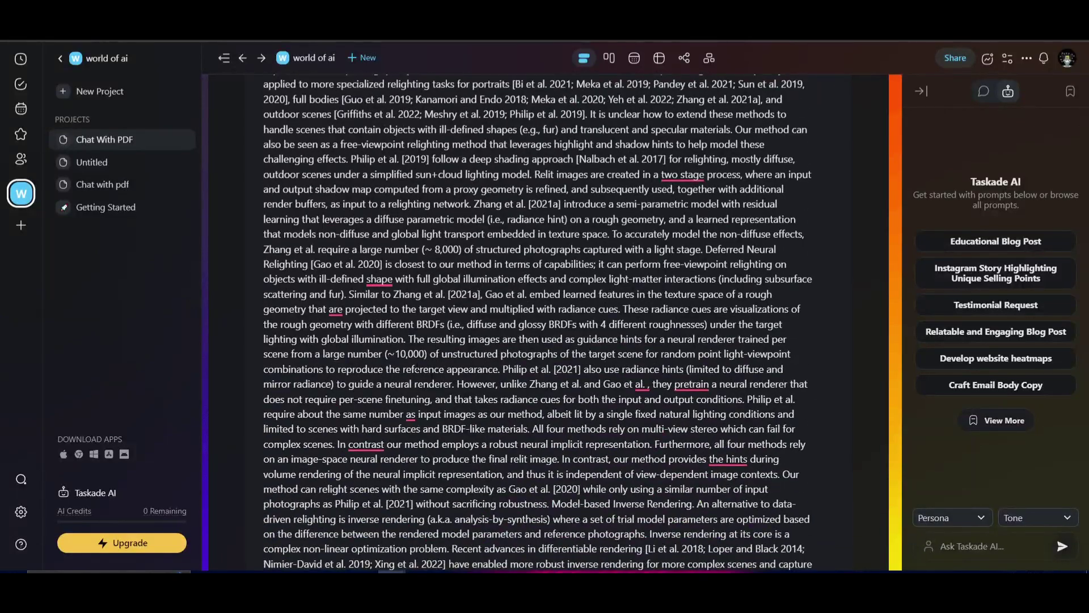
{"action": "scroll", "coordinate": [412, 364], "scroll_direction": "down", "scroll_amount": 1}
{"action": "scroll", "coordinate": [536, 323], "scroll_direction": "up", "scroll_amount": 15}
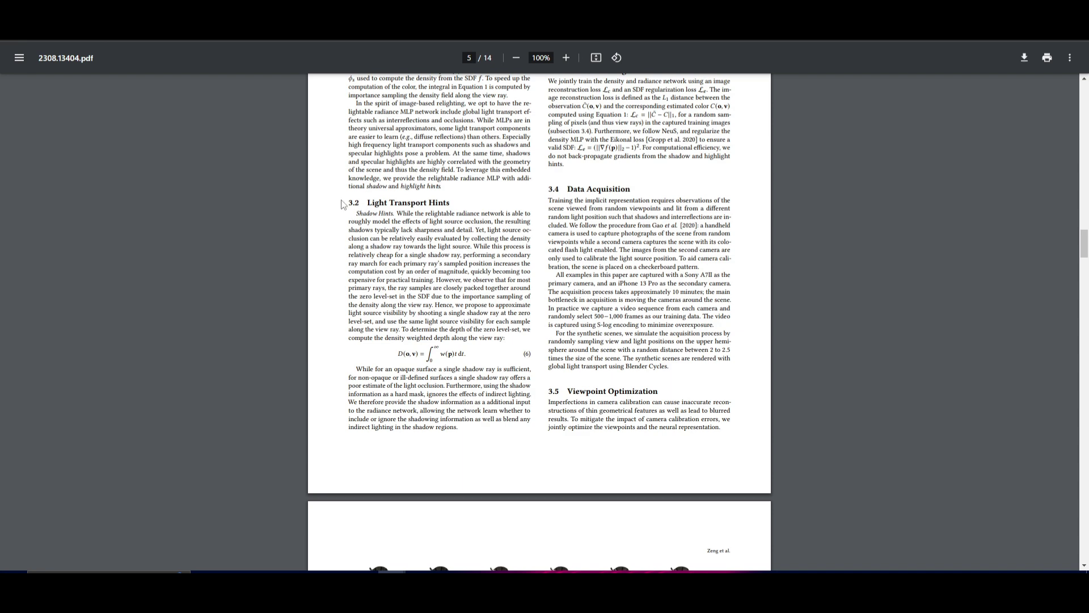
Switch to 2308.13404.pdf and highlight the "3.2 Light Transport Hints" heading and its Shadow Hints paragraph on page 5
{"action": "left_click_drag", "start_coordinate": [346, 202], "coordinate": [529, 330]}
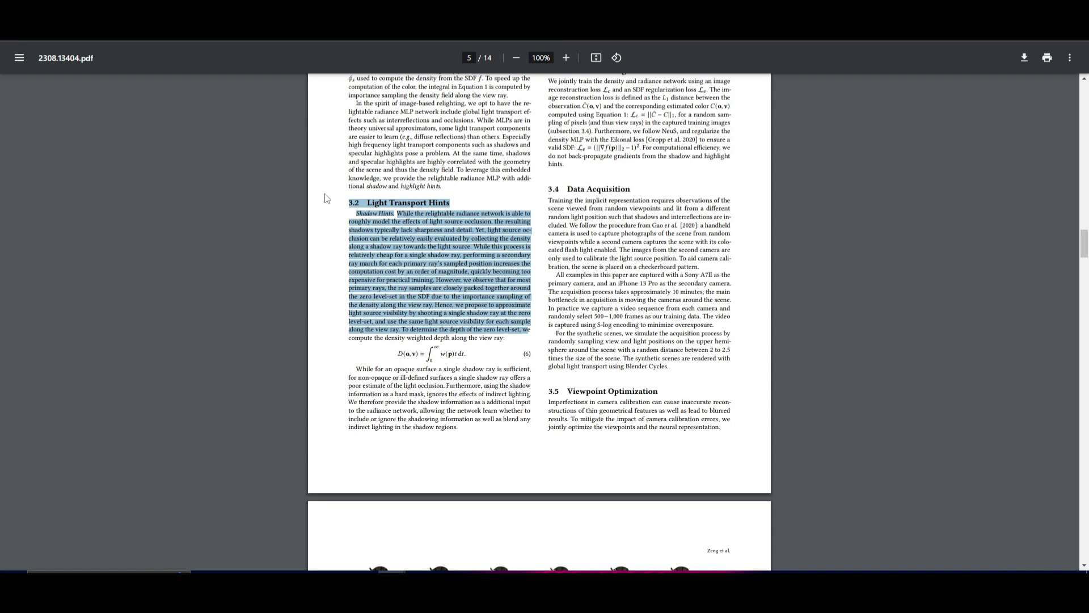
{"action": "left_click_drag", "start_coordinate": [348, 202], "coordinate": [457, 202]}
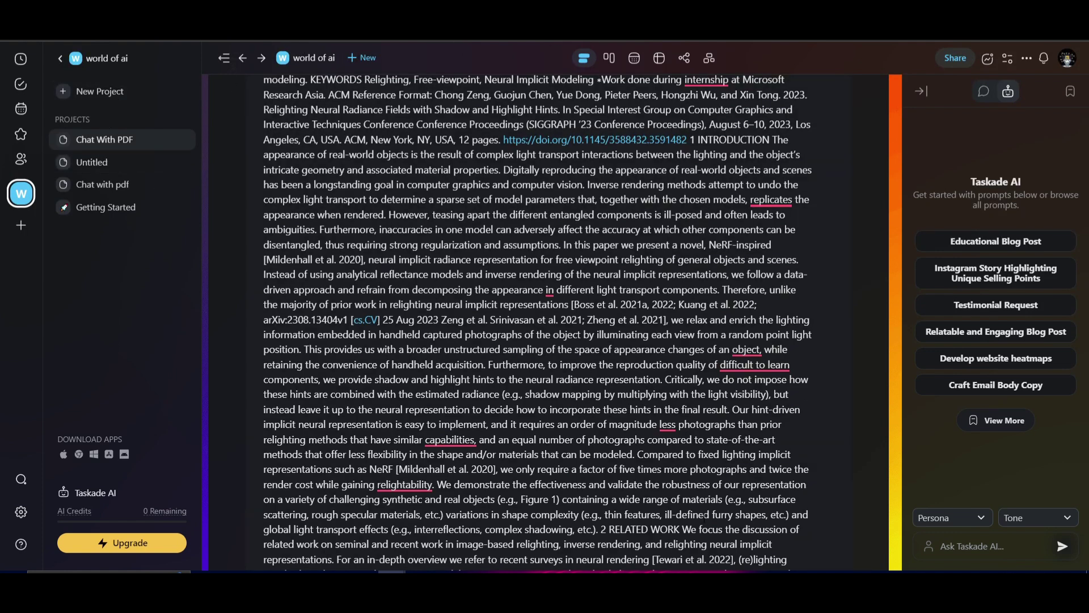
Return to the Chat With PDF project in Taskade and open the Getting Started project
{"action": "left_click", "coordinate": [108, 140]}
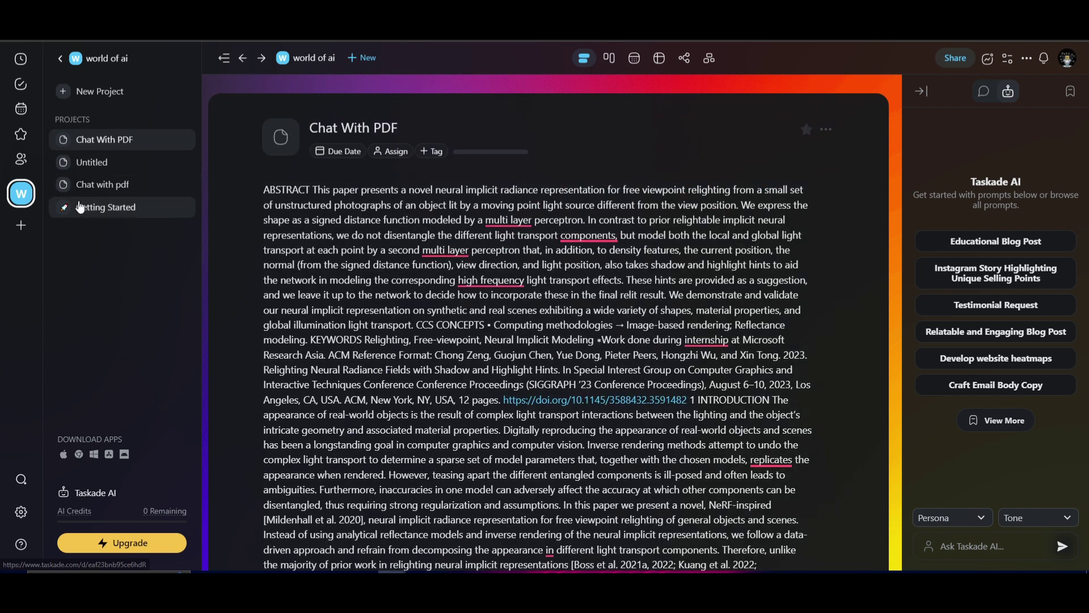
{"action": "left_click", "coordinate": [100, 208]}
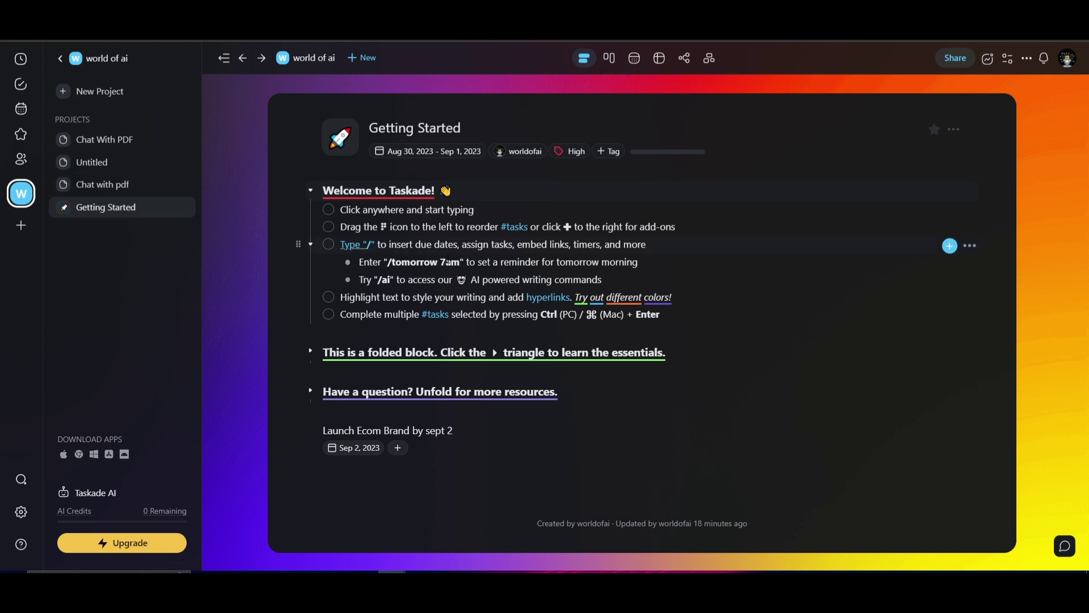
Open the new project page in the world of ai workspace and browse the template categories
{"action": "mouse_move", "coordinate": [557, 297]}
{"action": "left_click", "coordinate": [97, 100]}
{"action": "scroll", "coordinate": [95, 382], "scroll_direction": "down", "scroll_amount": 3}
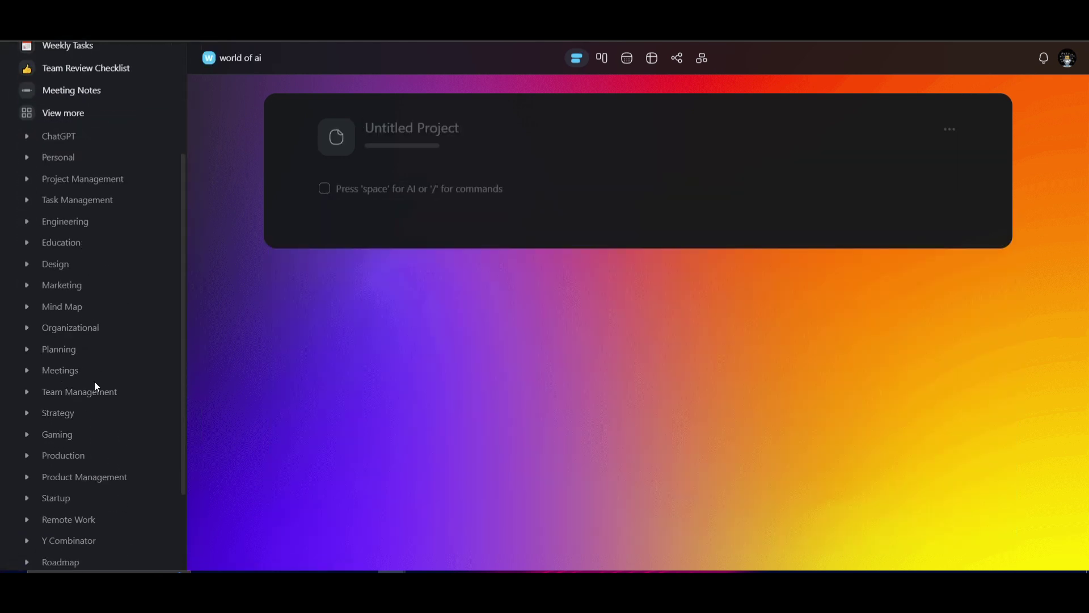
{"action": "scroll", "coordinate": [95, 382], "scroll_direction": "down", "scroll_amount": 2}
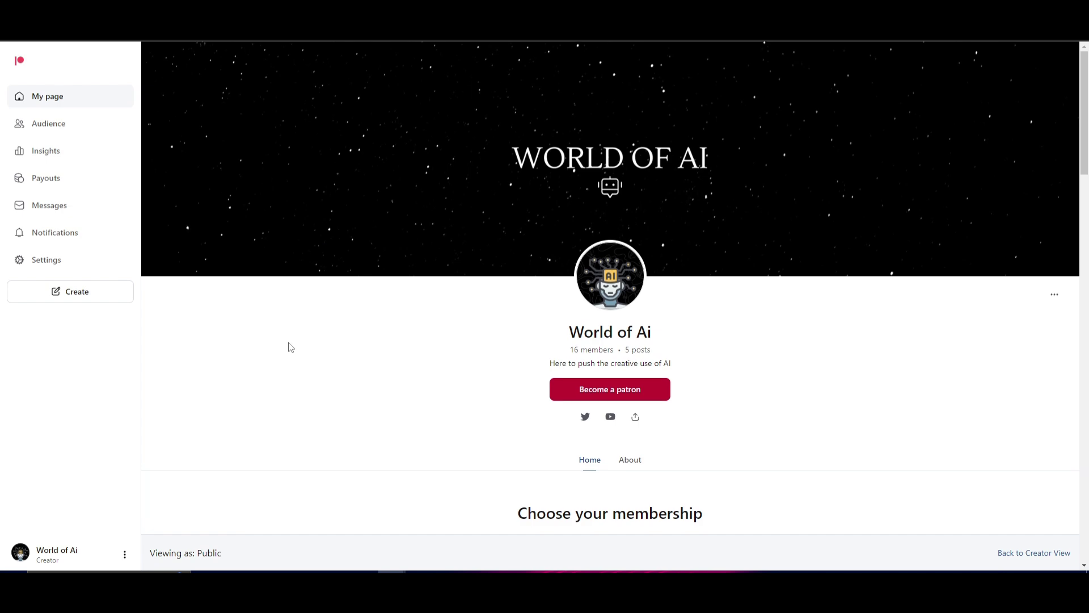
Switch to the World of Ai pages on Patreon, X and YouTube and look over their posts and videos
{"action": "scroll", "coordinate": [287, 345], "scroll_direction": "down", "scroll_amount": 2}
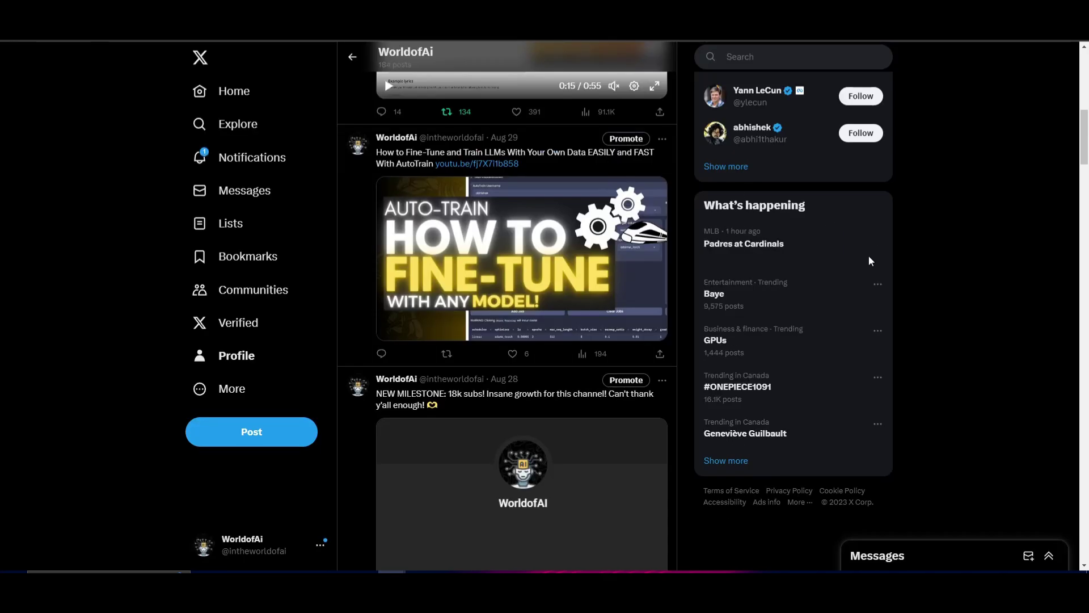
{"action": "scroll", "coordinate": [870, 261], "scroll_direction": "up", "scroll_amount": 10}
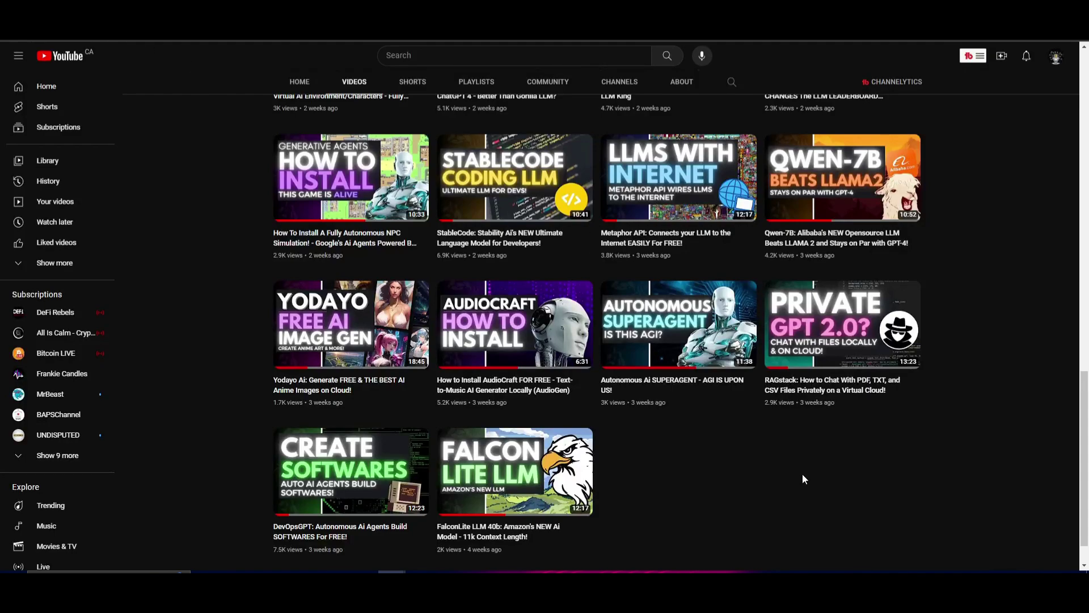
{"action": "scroll", "coordinate": [812, 485], "scroll_direction": "up", "scroll_amount": 5}
{"action": "scroll", "coordinate": [813, 485], "scroll_direction": "up", "scroll_amount": 12}
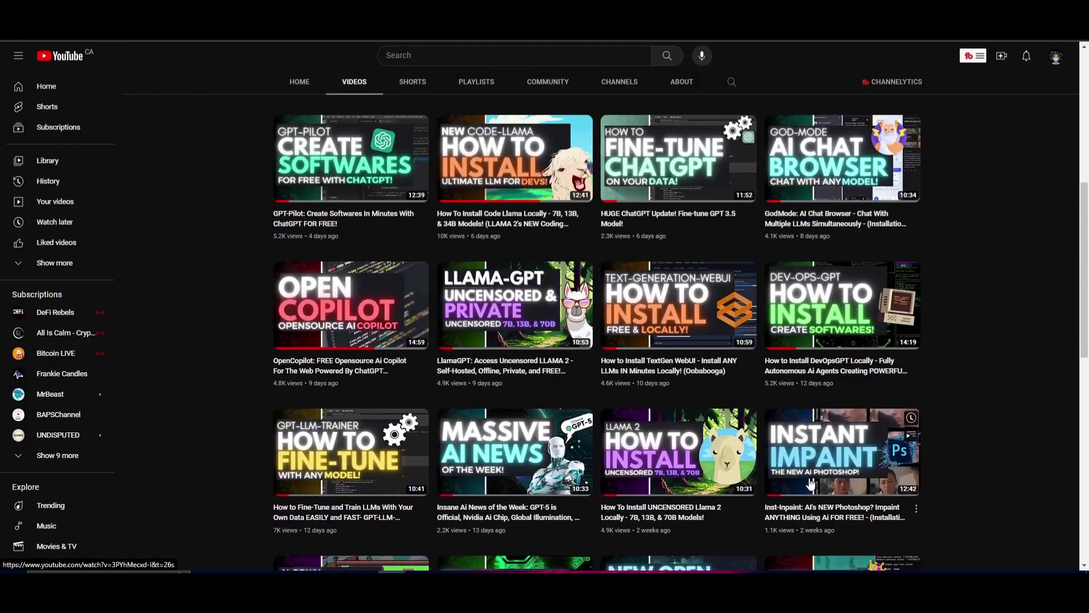